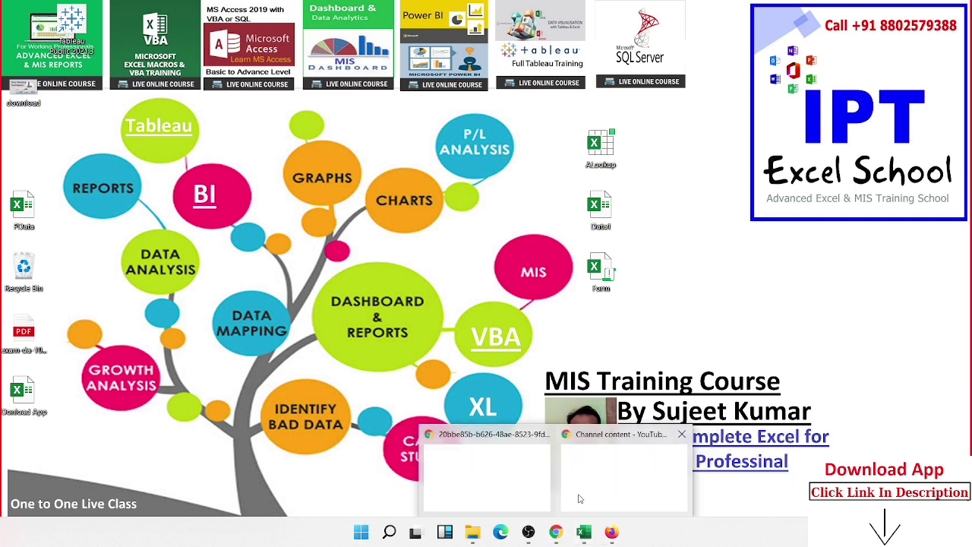
# Bring the Chrome window showing YouTube Studio's Channel content list to the front
pyautogui.click(650, 488)
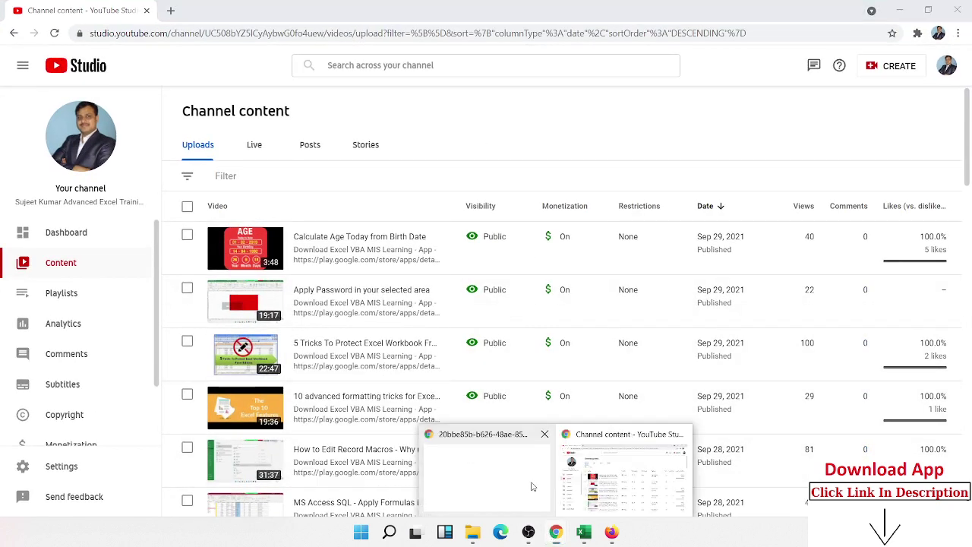
# Review the shared running-total screenshot and the chat messages, then switch to Excel's Book1
pyautogui.click(535, 486)
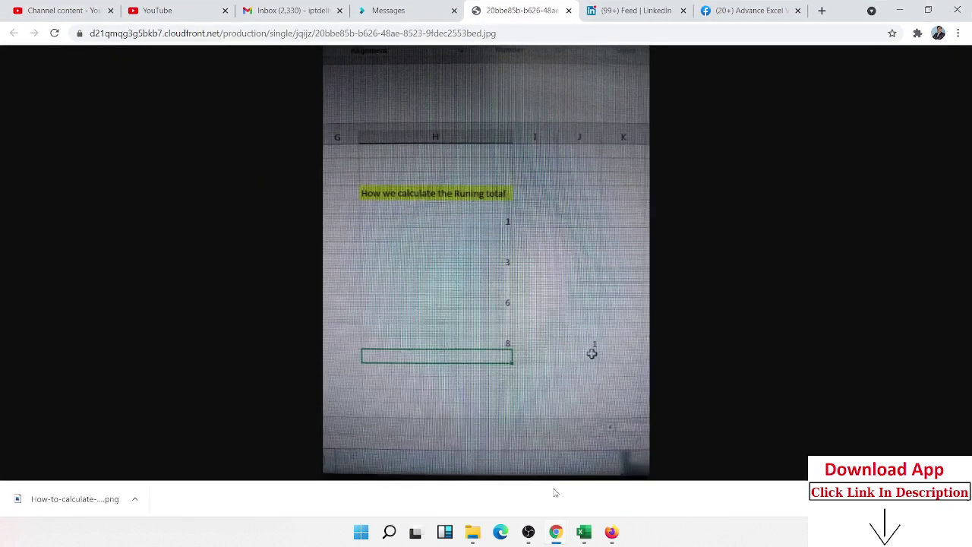
pyautogui.click(389, 10)
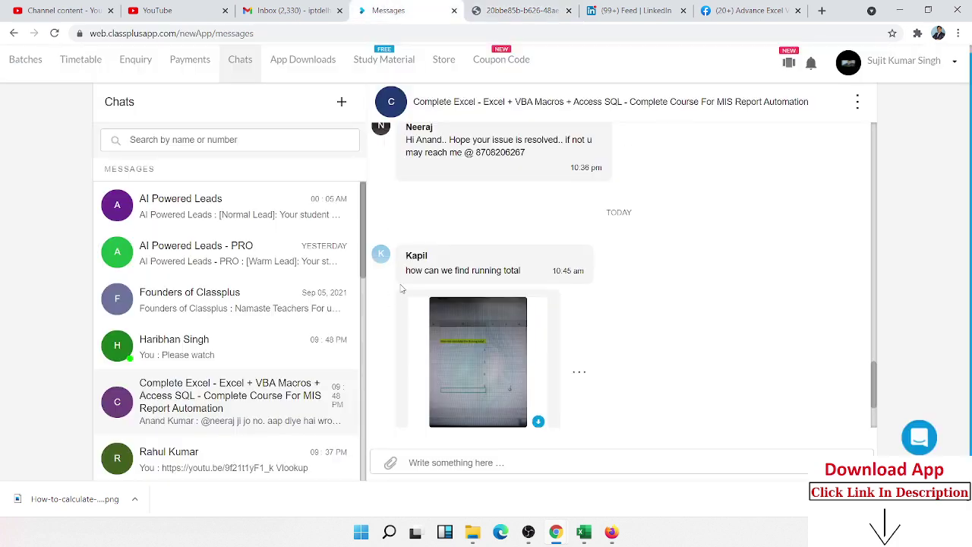
pyautogui.click(497, 14)
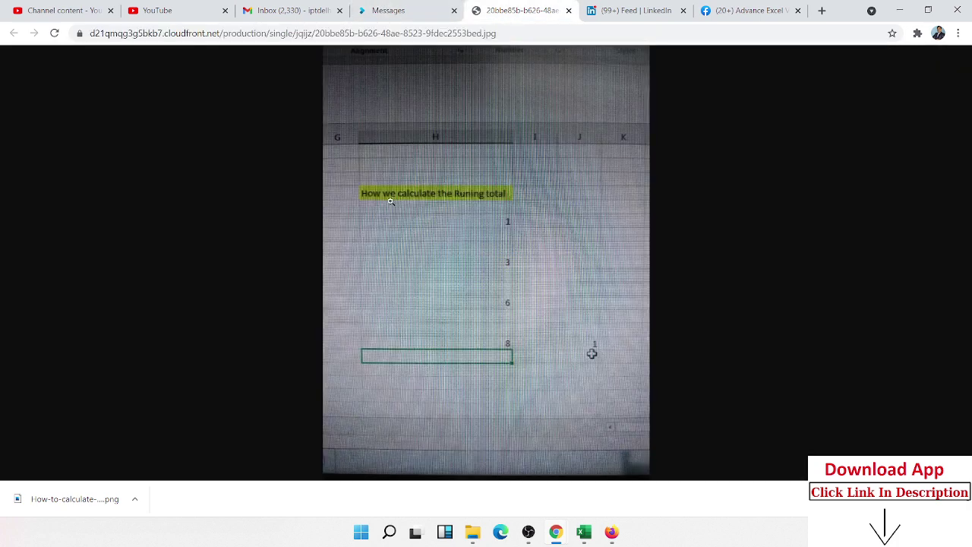
pyautogui.moveTo(583, 532)
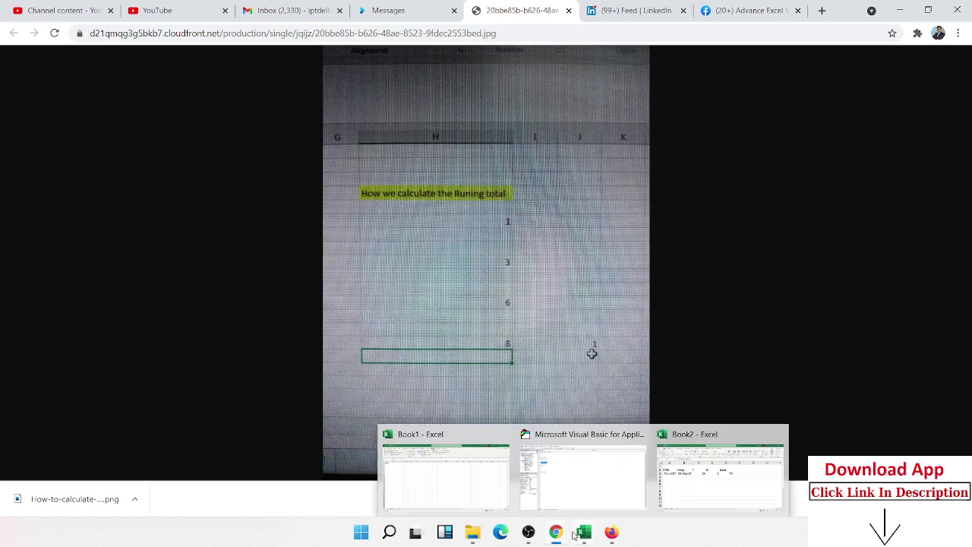
pyautogui.click(490, 491)
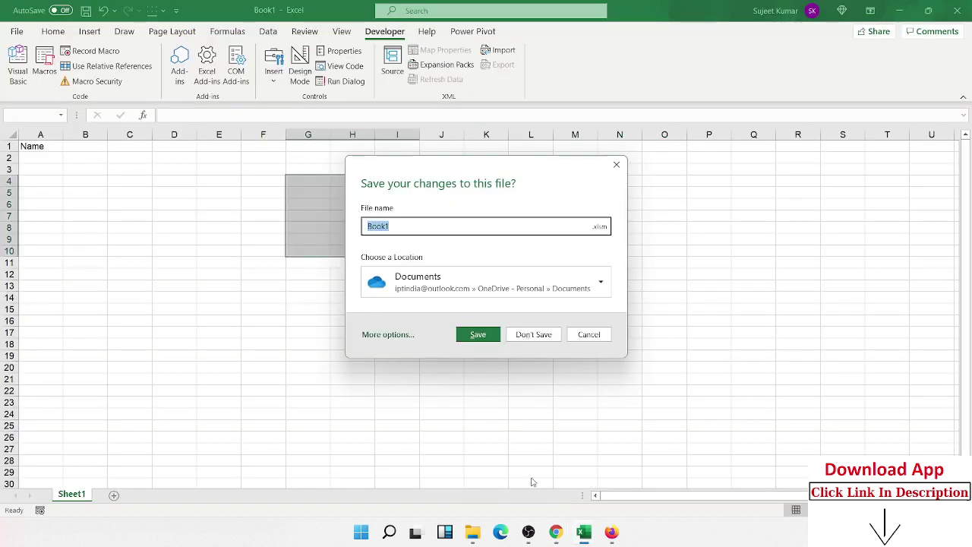
# Enter Month and Sales headers in A1:B1 and fill months JAN through DEC, then JAN, down column A
pyautogui.click(522, 340)
pyautogui.click(54, 146)
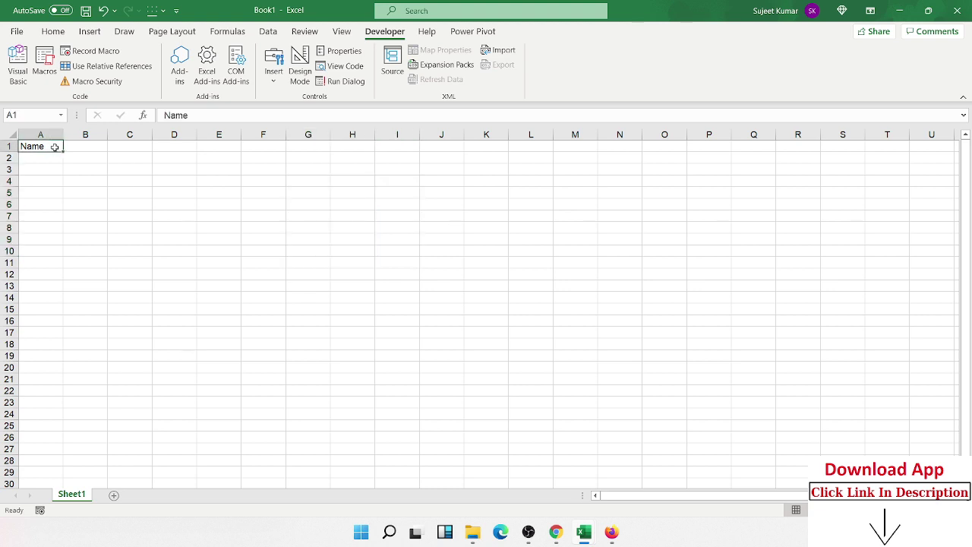
pyautogui.write('Mo')
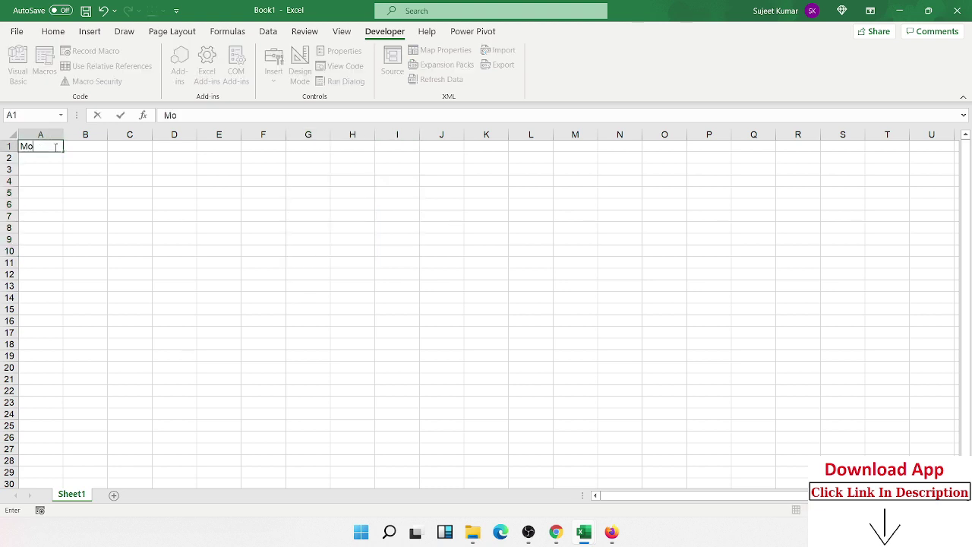
pyautogui.write('nth')
pyautogui.press('Tab')
pyautogui.write('Sa')
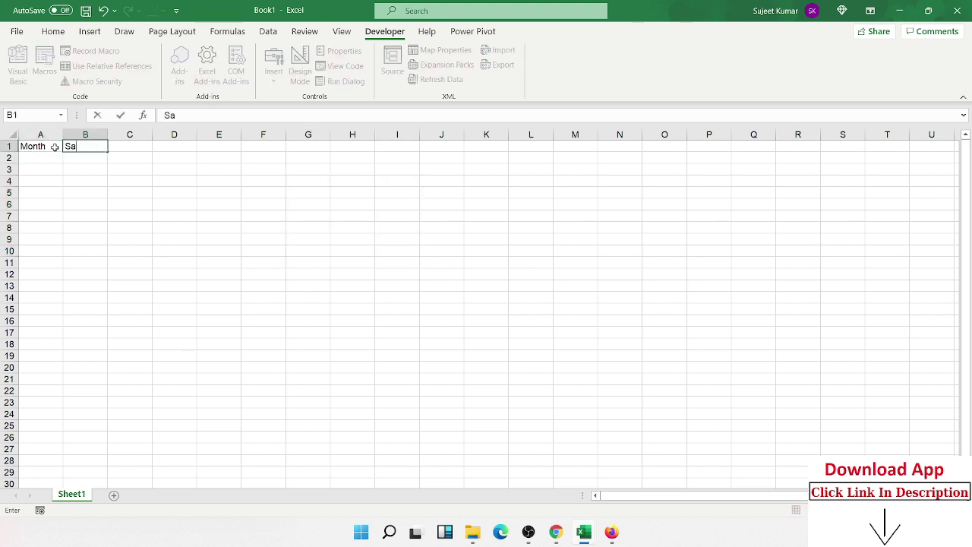
pyautogui.write('les')
pyautogui.press('Return')
pyautogui.write('JAN')
pyautogui.press('Return')
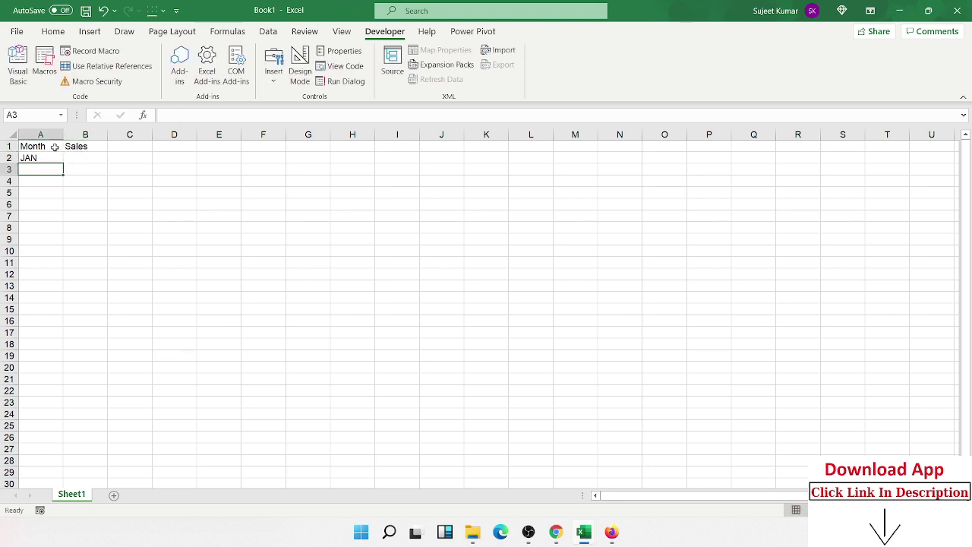
pyautogui.click(55, 157)
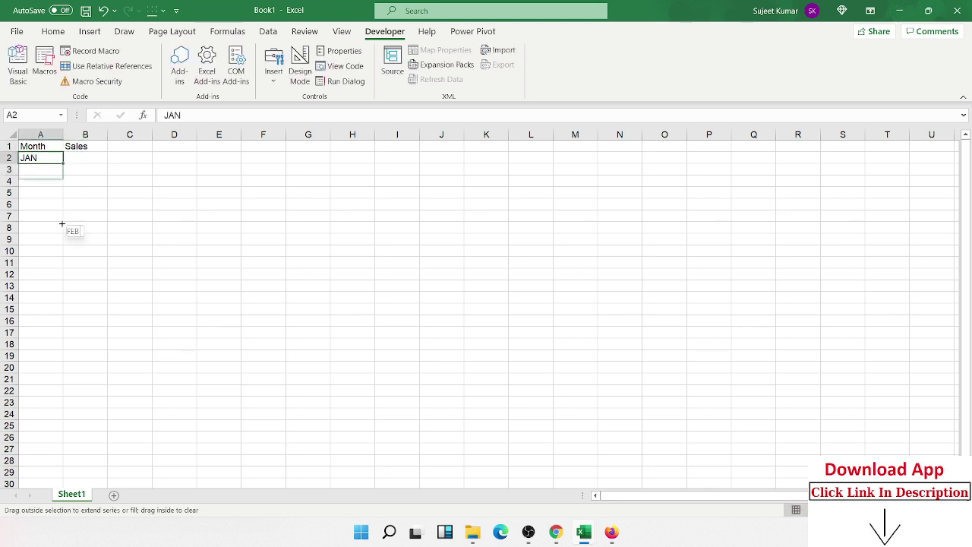
pyautogui.moveTo(63, 164); pyautogui.dragTo(63, 300)
# Enter sales 85, 36, 32 and 36 for JAN through APR in B2:B5
pyautogui.click(93, 157)
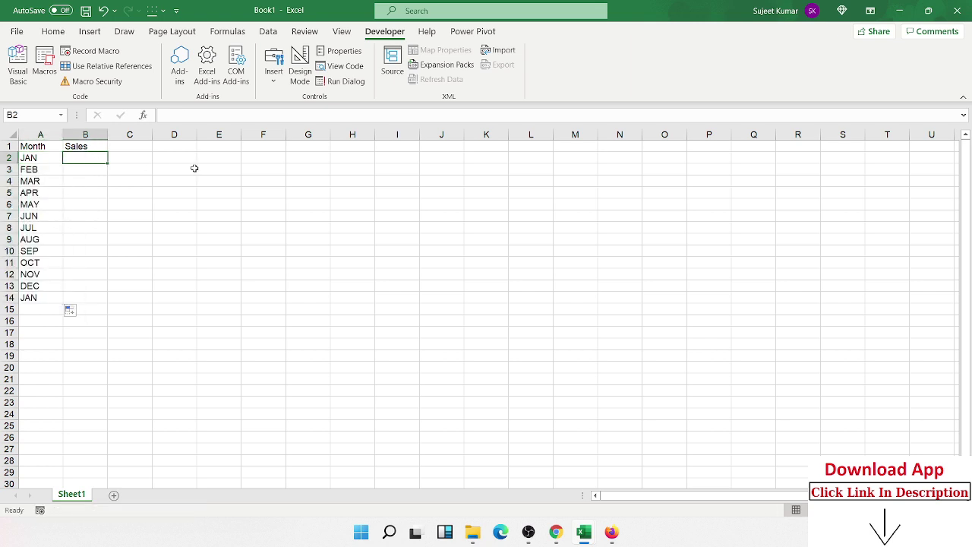
pyautogui.write('85')
pyautogui.press('Return')
pyautogui.write('36')
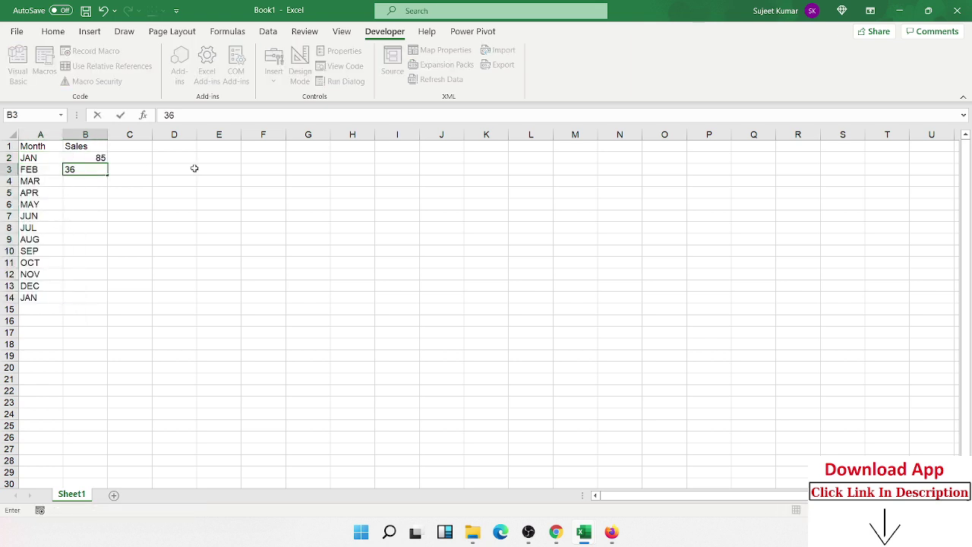
pyautogui.press('Return')
pyautogui.write('32')
pyautogui.press('Return')
pyautogui.write('3')
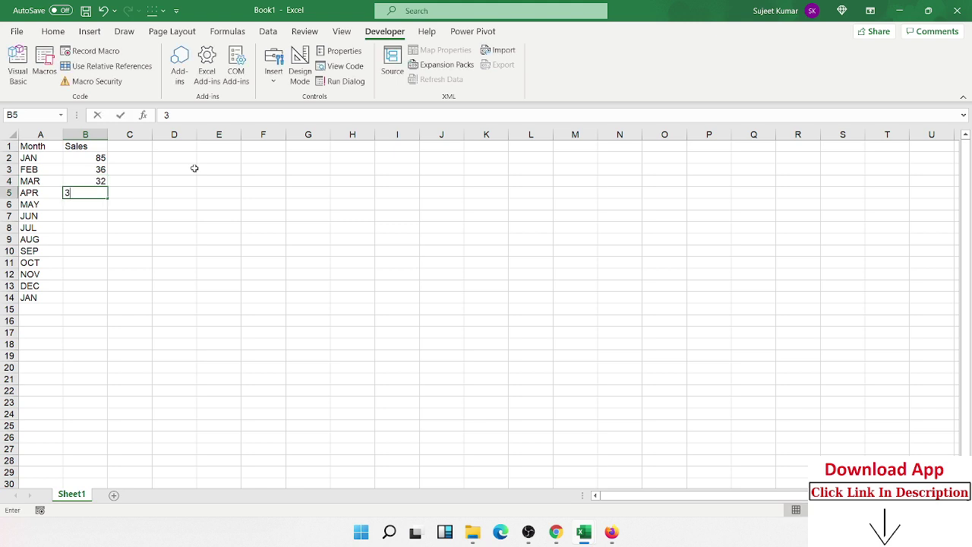
pyautogui.write('6')
pyautogui.press('Return')
pyautogui.click(149, 158)
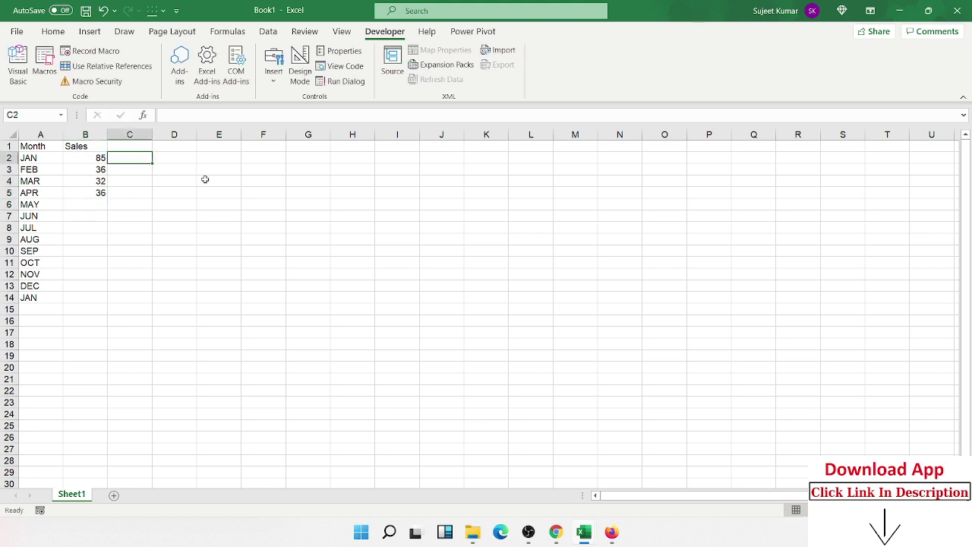
# Enter =SUM(B2:B2) in C2 as the first running total, showing 85
pyautogui.write('=')
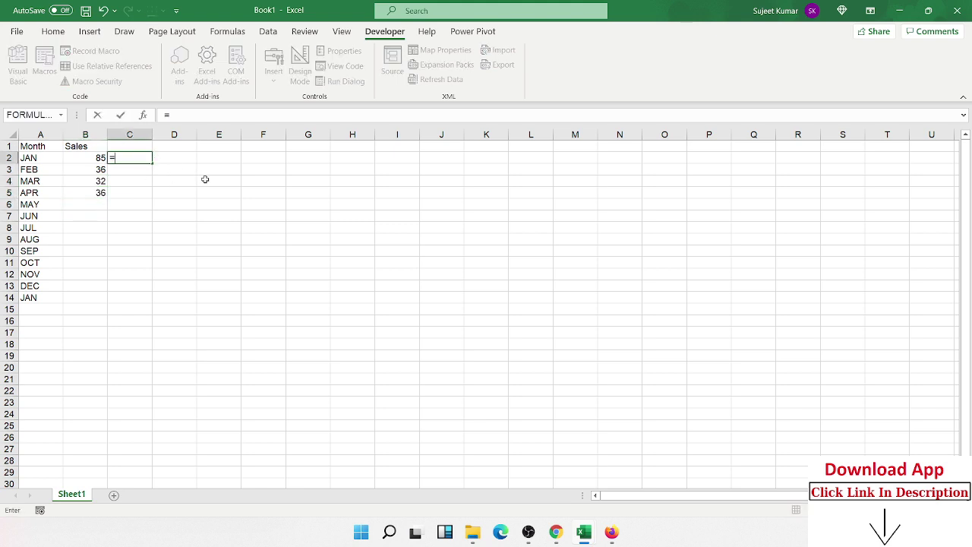
pyautogui.write('sum')
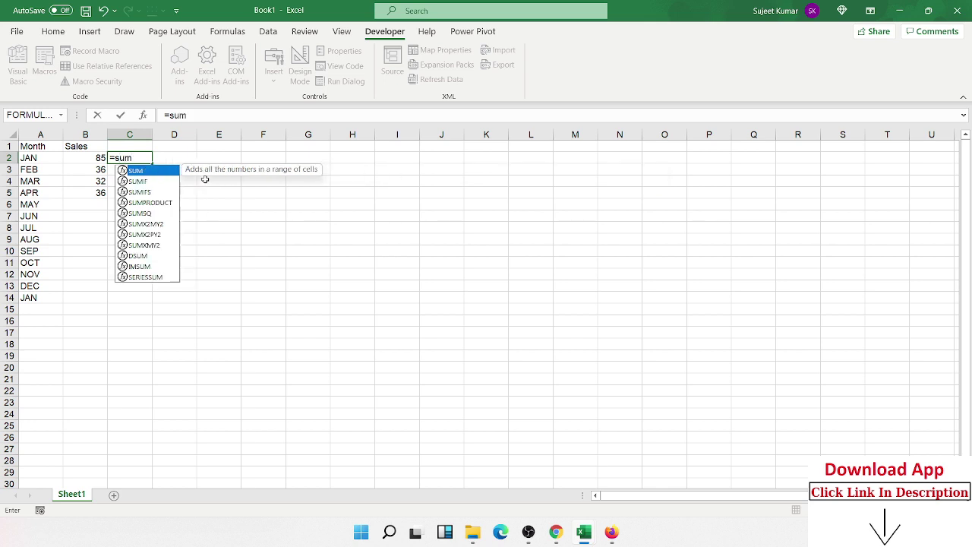
pyautogui.press('Tab')
pyautogui.press('Left')
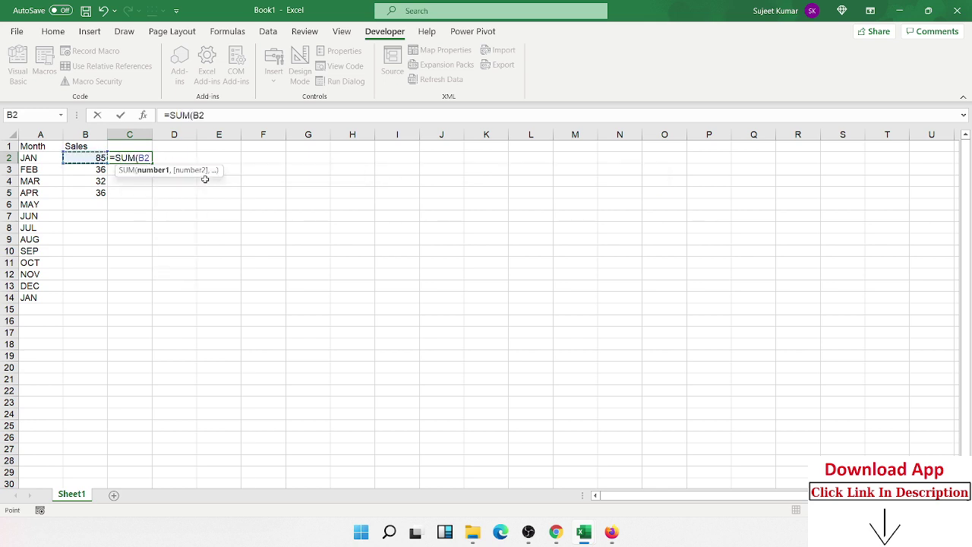
pyautogui.press('F8')
pyautogui.write(')')
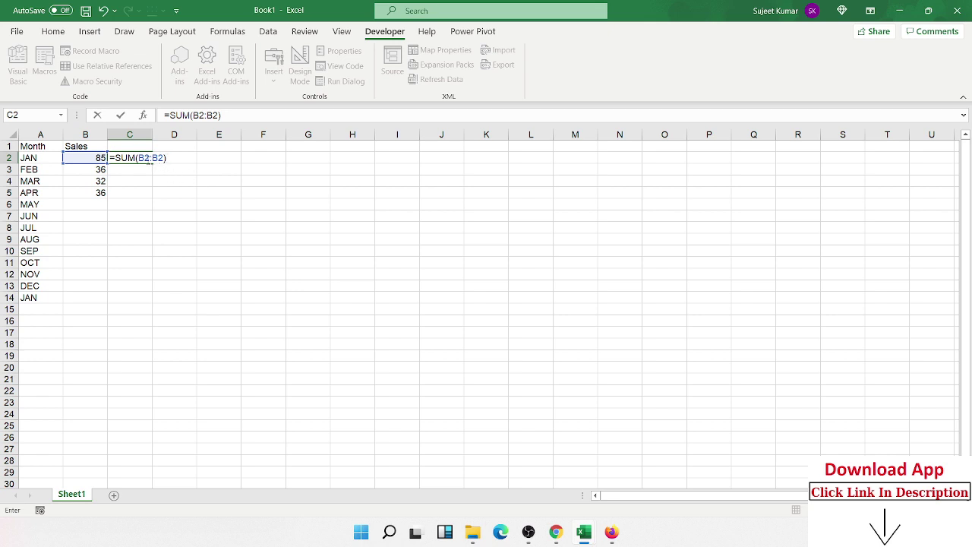
pyautogui.click(162, 167)
pyautogui.press('Return')
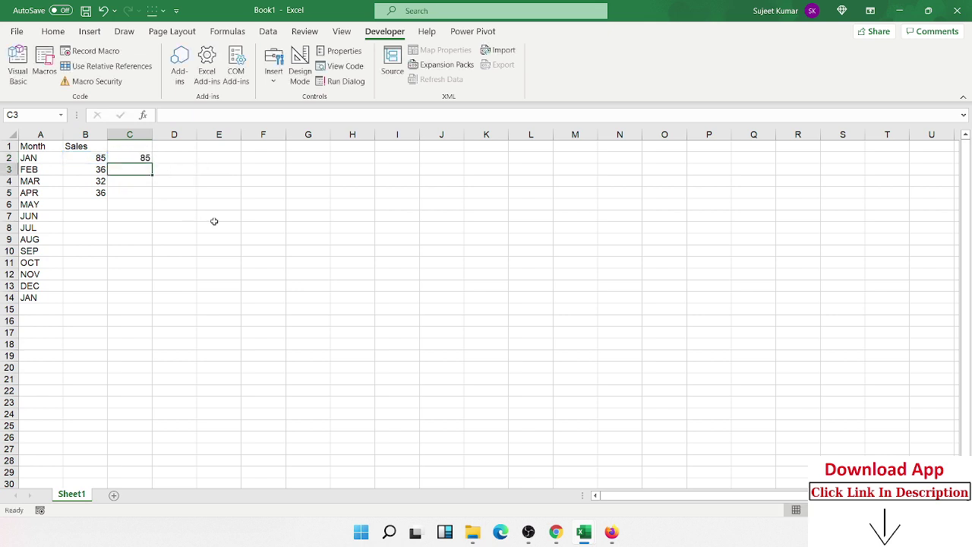
# Copy the C2 running-total formula down to row 14 and check the ranges in C3–C5
pyautogui.click(149, 163)
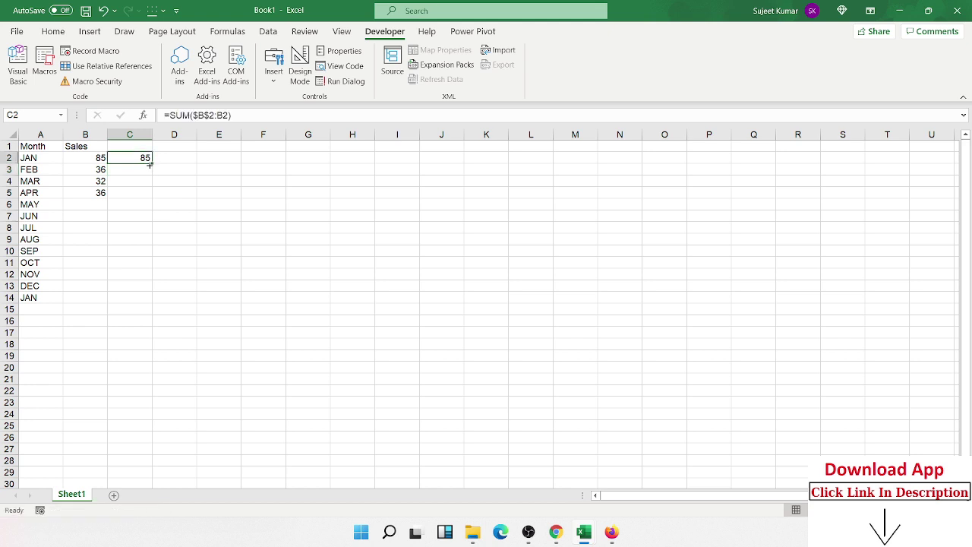
pyautogui.moveTo(150, 164); pyautogui.dragTo(140, 310)
pyautogui.click(143, 169)
pyautogui.doubleClick(143, 169)
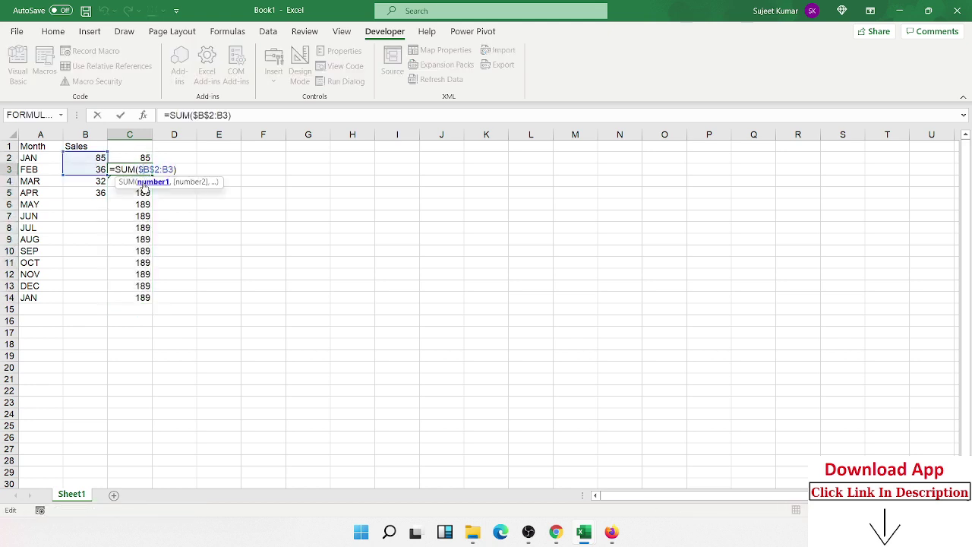
pyautogui.press('Escape')
pyautogui.doubleClick(143, 182)
pyautogui.press('Escape')
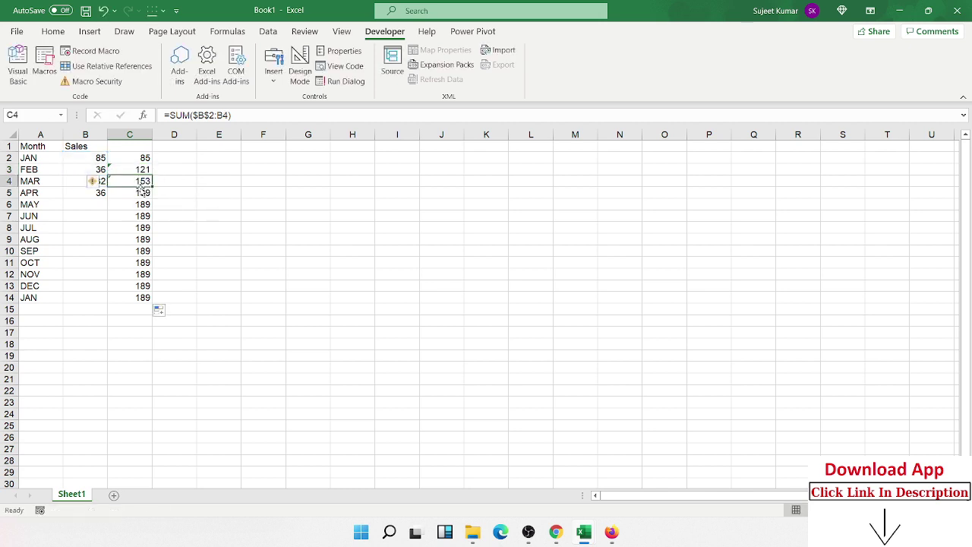
pyautogui.doubleClick(143, 187)
pyautogui.doubleClick(143, 193)
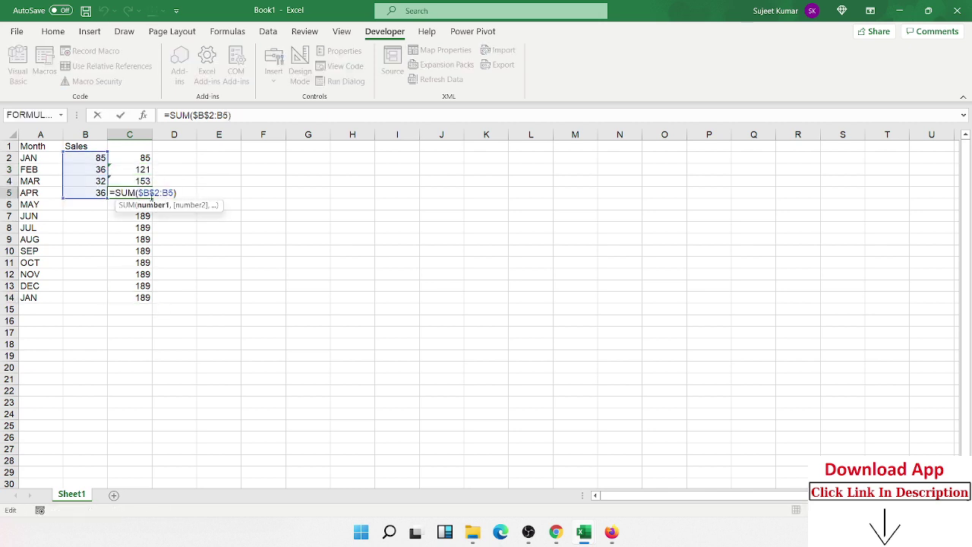
pyautogui.press('Escape')
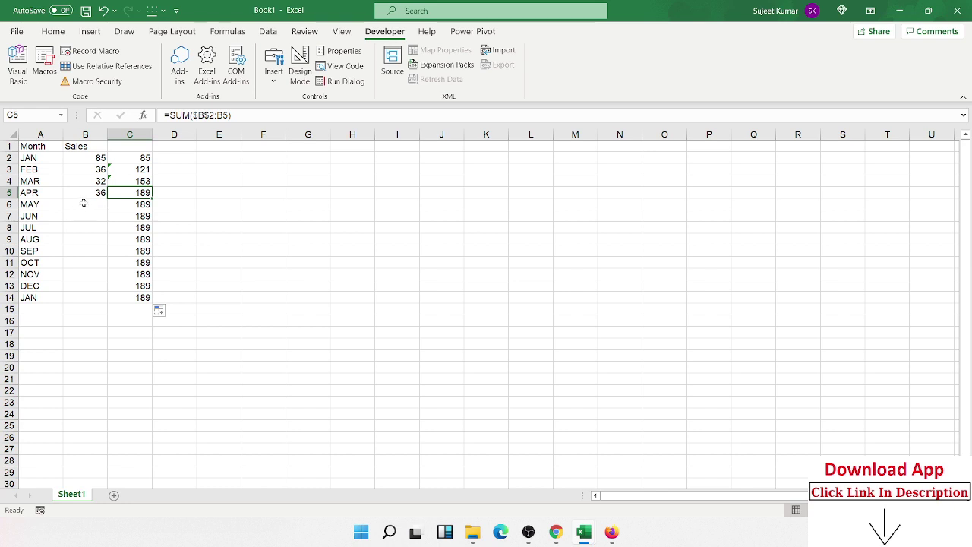
# Enter MAY–AUG sales 85, 32, 26, 32 and extend the running total through row 14, reaching 364
pyautogui.click(82, 203)
pyautogui.write('85')
pyautogui.press('Return')
pyautogui.write('32')
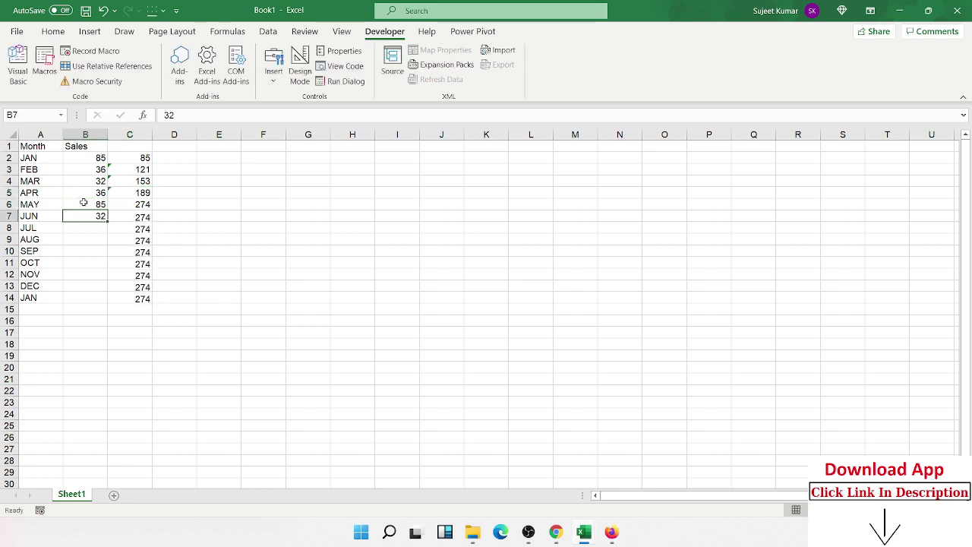
pyautogui.press('Return')
pyautogui.write('2636')
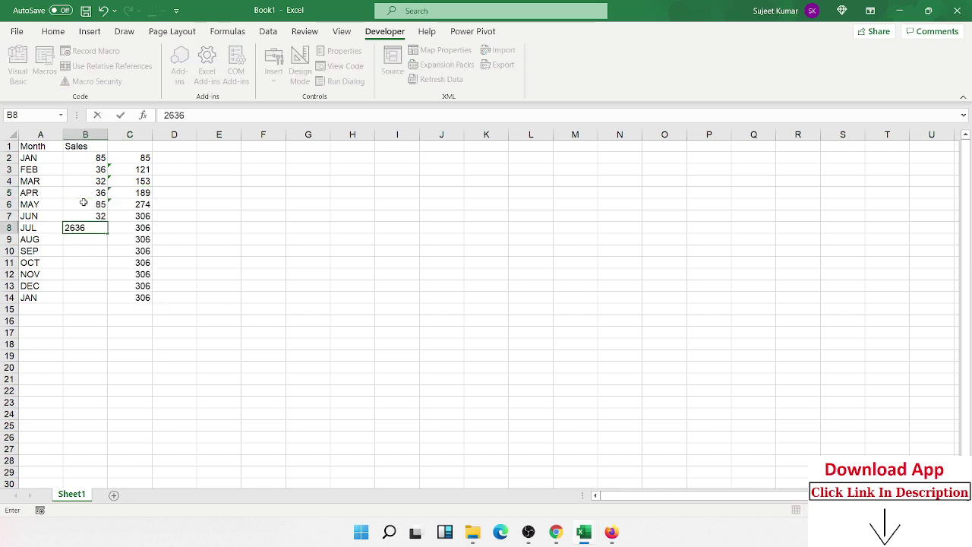
pyautogui.press('BackSpace')
pyautogui.press('BackSpace')
pyautogui.press('Return')
pyautogui.write('3')
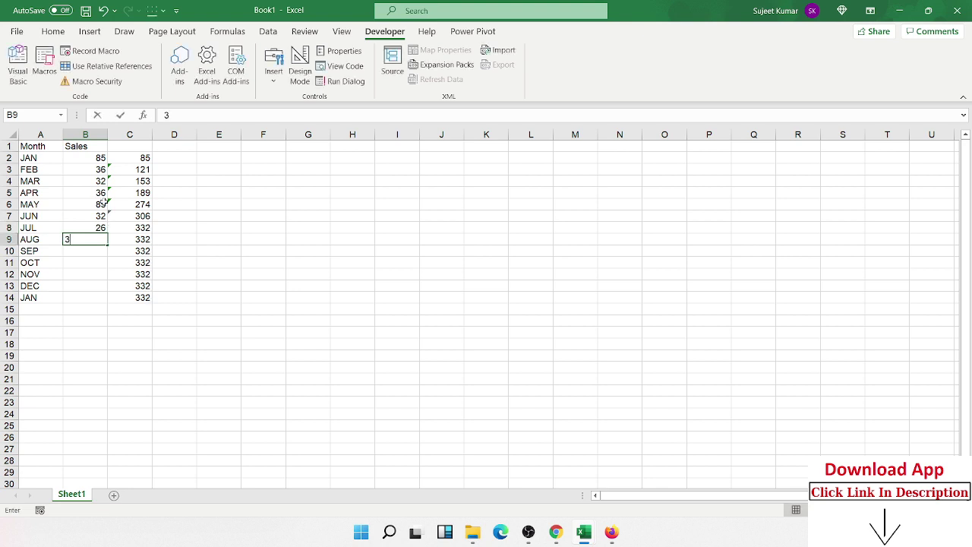
pyautogui.write('2')
pyautogui.press('Return')
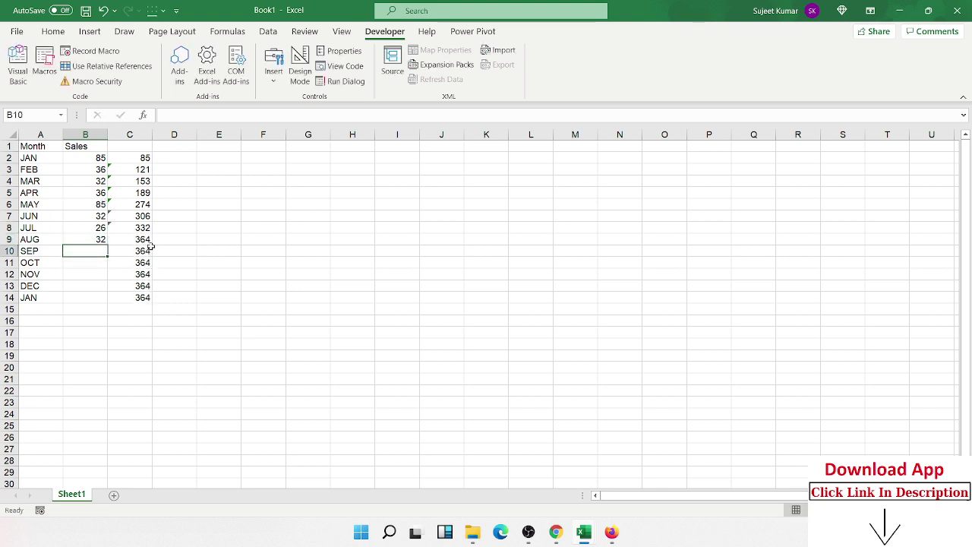
pyautogui.click(149, 251)
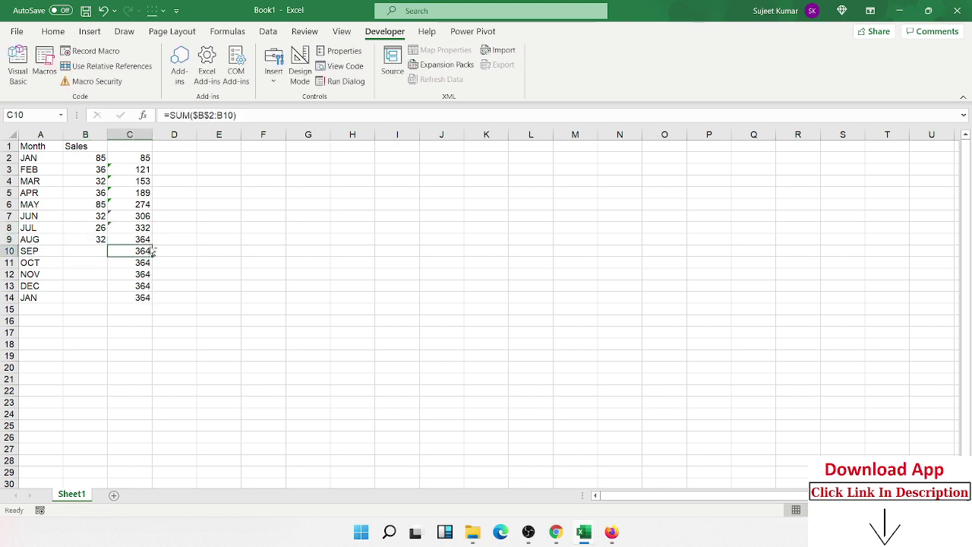
pyautogui.moveTo(150, 252); pyautogui.dragTo(151, 302)
# Rewrite C2 as =IF(B2=0,"",SUM($B$2:B2)), accepting Excel's formula correction
pyautogui.hotkey('ctrl', 'Up')
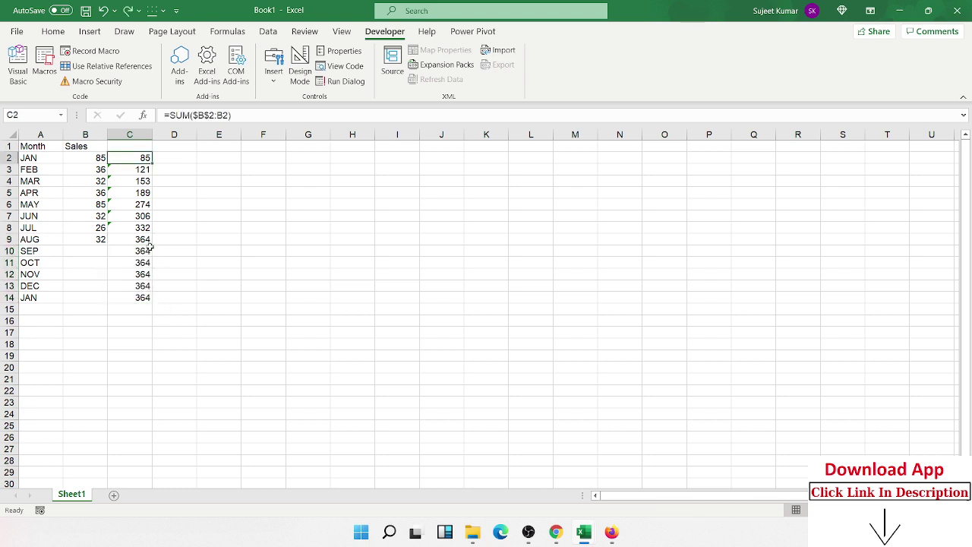
pyautogui.press('Down')
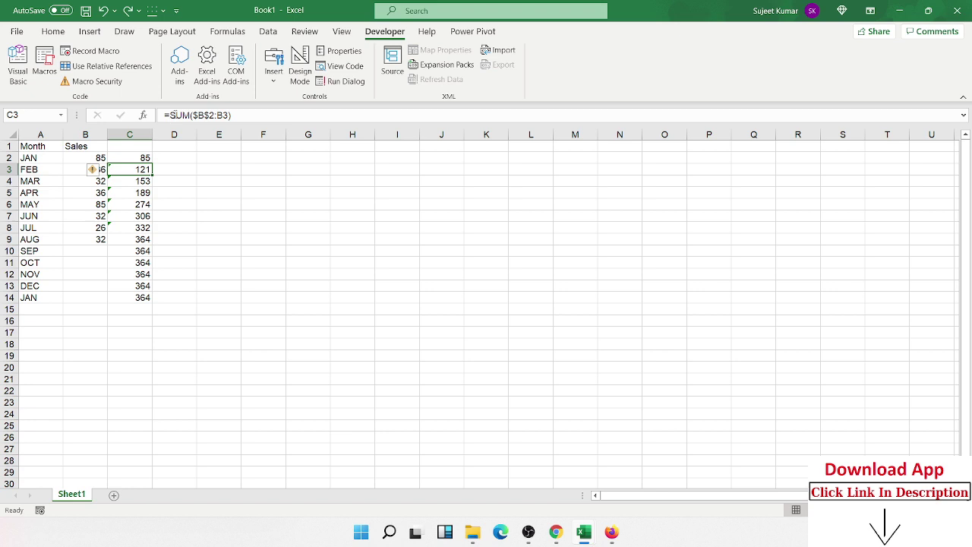
pyautogui.press('Up')
pyautogui.click(168, 114)
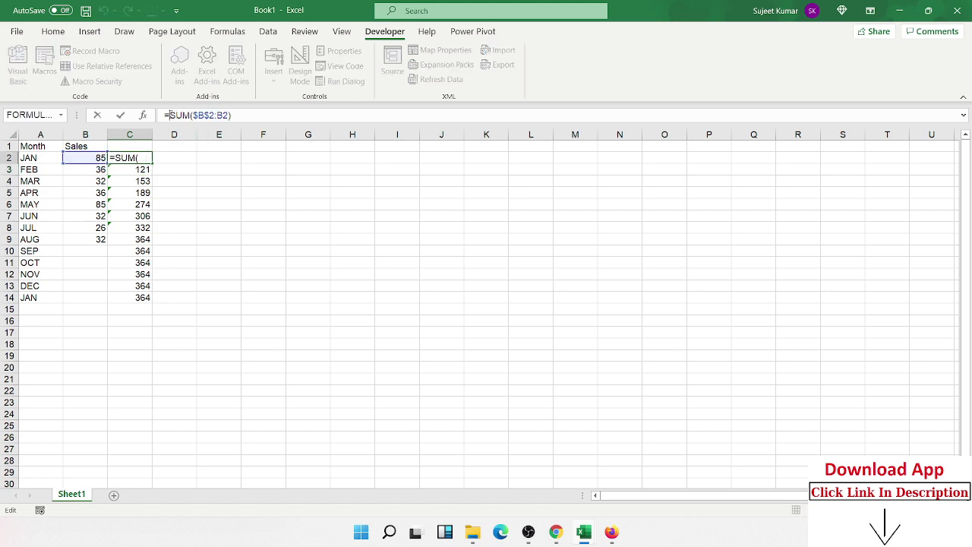
pyautogui.write('IF(')
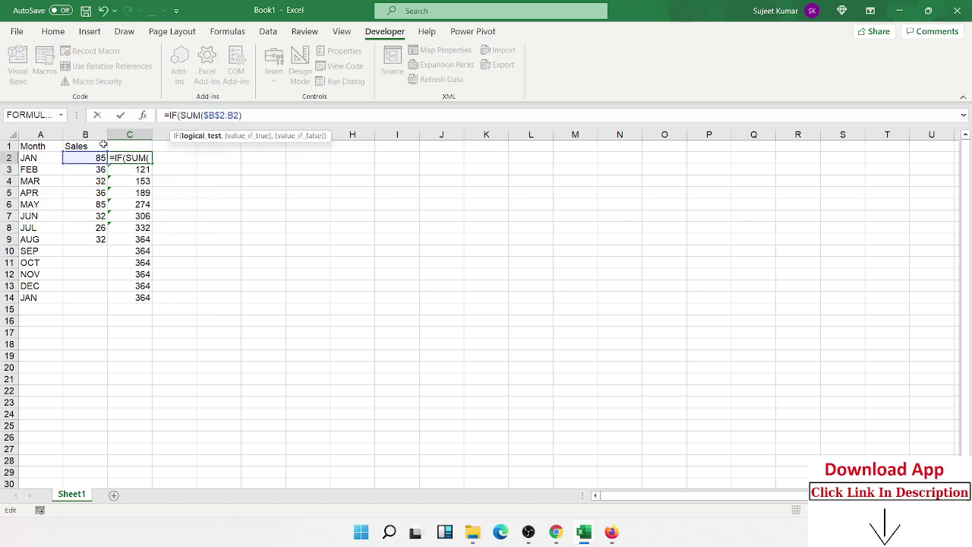
pyautogui.click(101, 158)
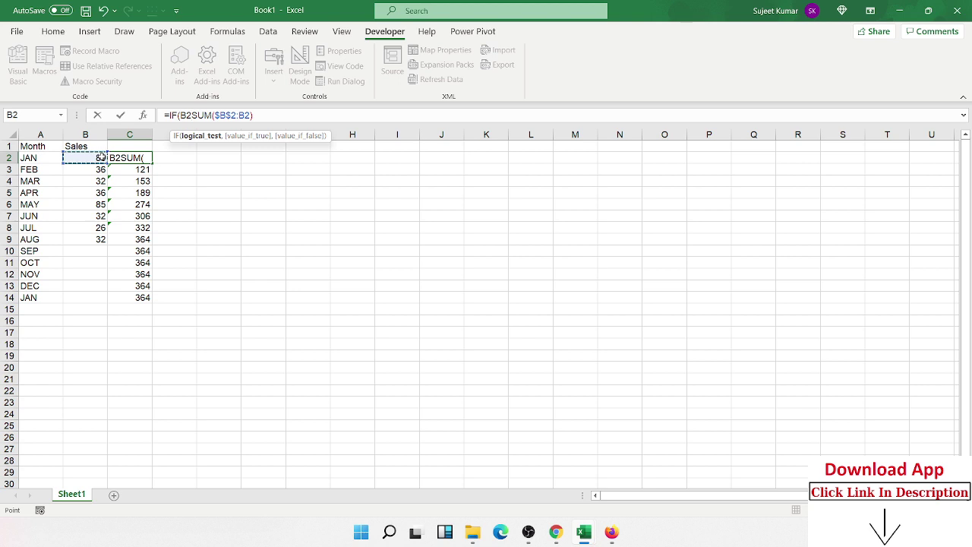
pyautogui.write('=')
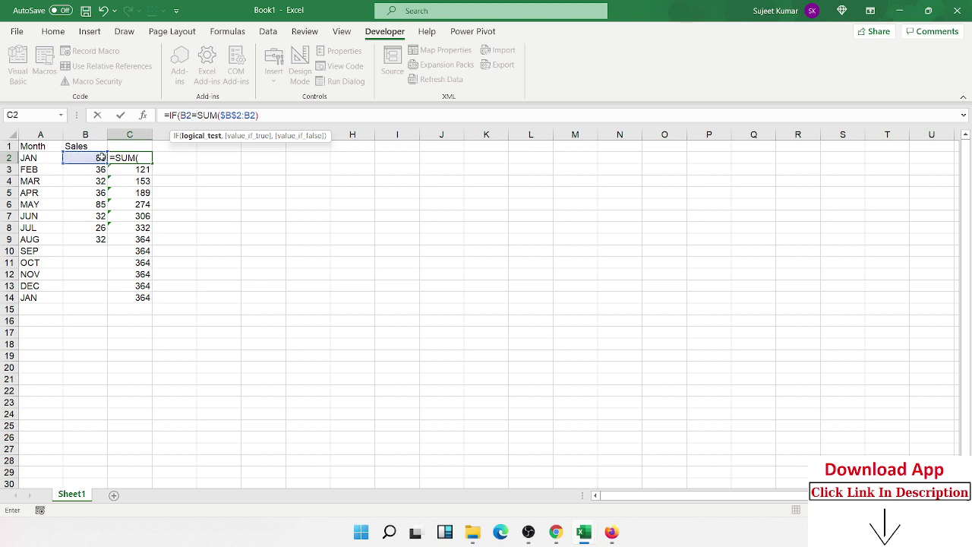
pyautogui.write('0,""')
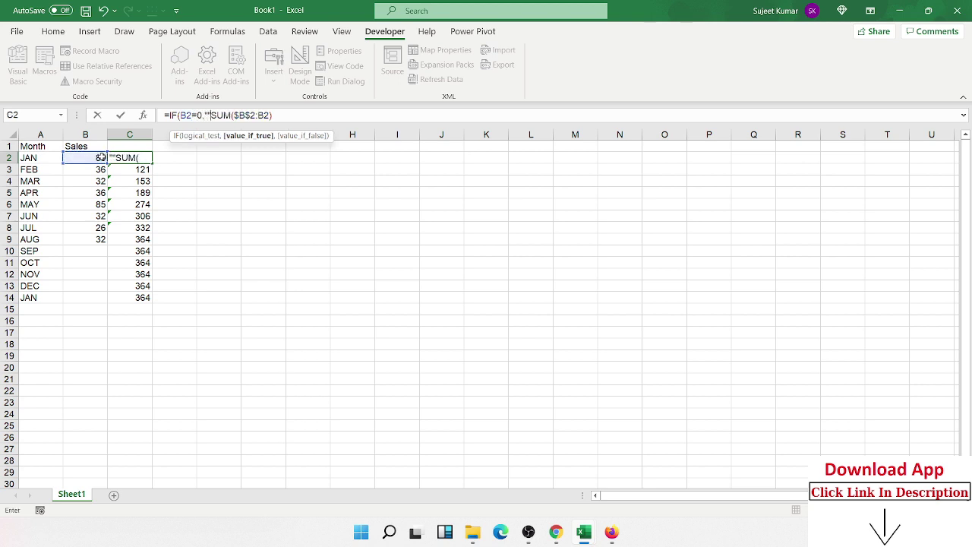
pyautogui.write(',')
pyautogui.press('Return')
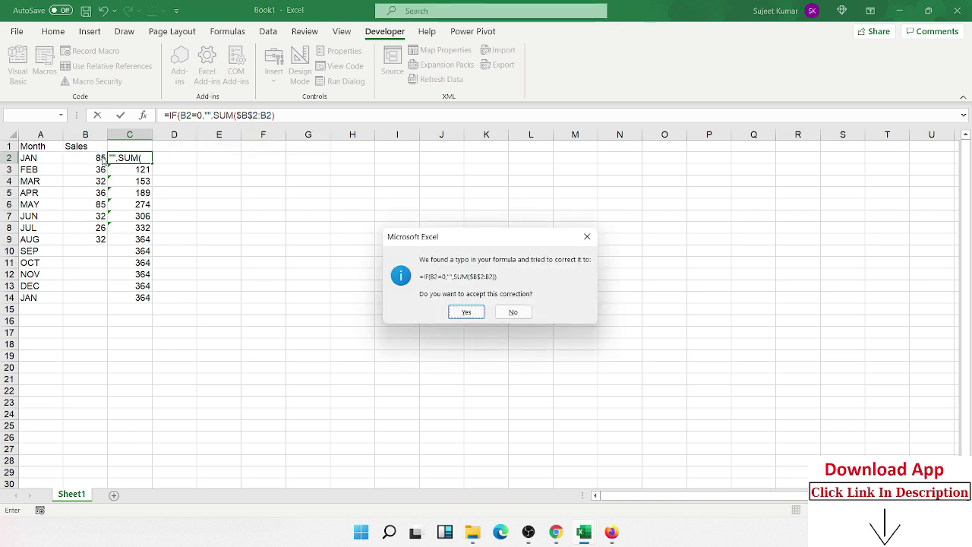
pyautogui.press('Return')
# Fill the IF formula down C2:C14 so months without sales show blank totals
pyautogui.press('Up')
pyautogui.hotkey('ctrl', 'shift', 'Down')
pyautogui.hotkey('ctrl', 'd')
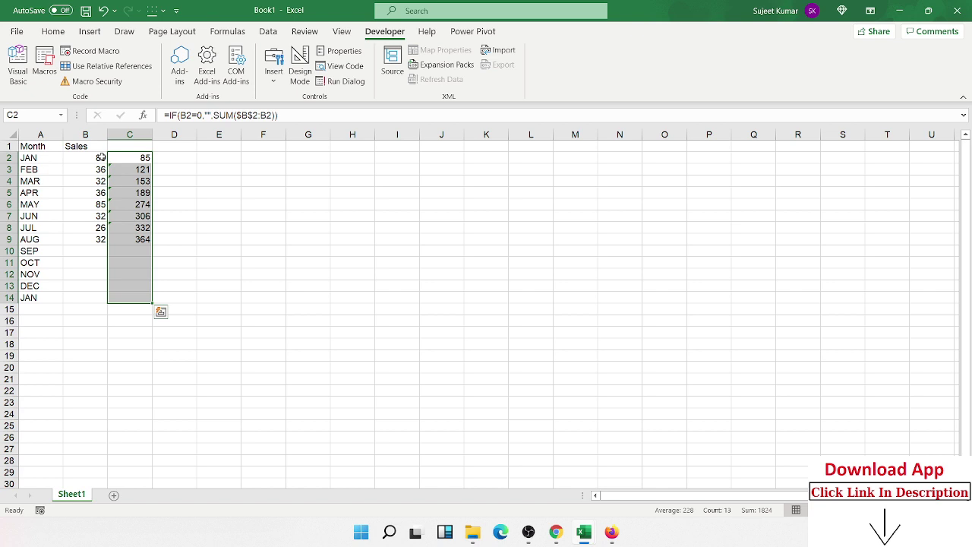
pyautogui.press('Down')
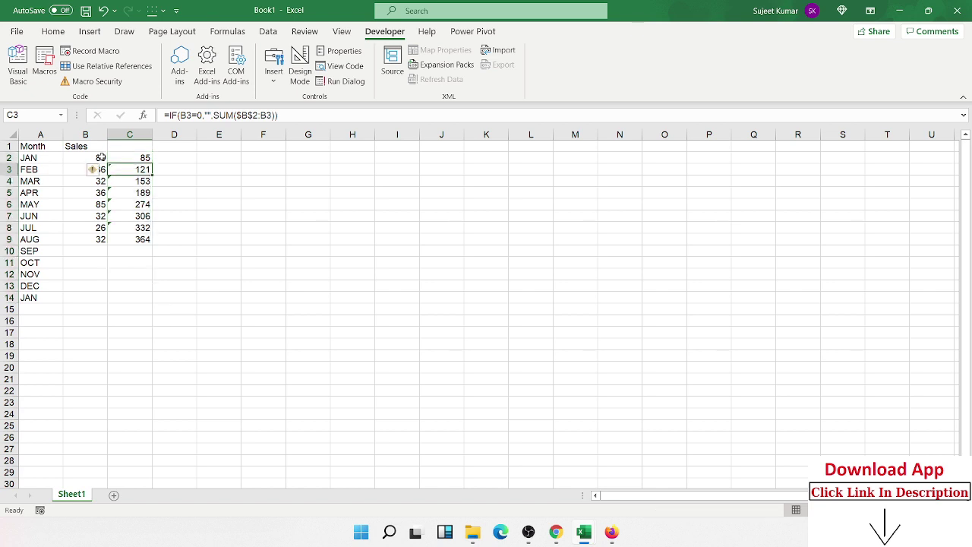
pyautogui.press('Down')
pyautogui.press('Down')
pyautogui.press('Down')
pyautogui.press('Down')
pyautogui.press('Down')
pyautogui.press('Down')
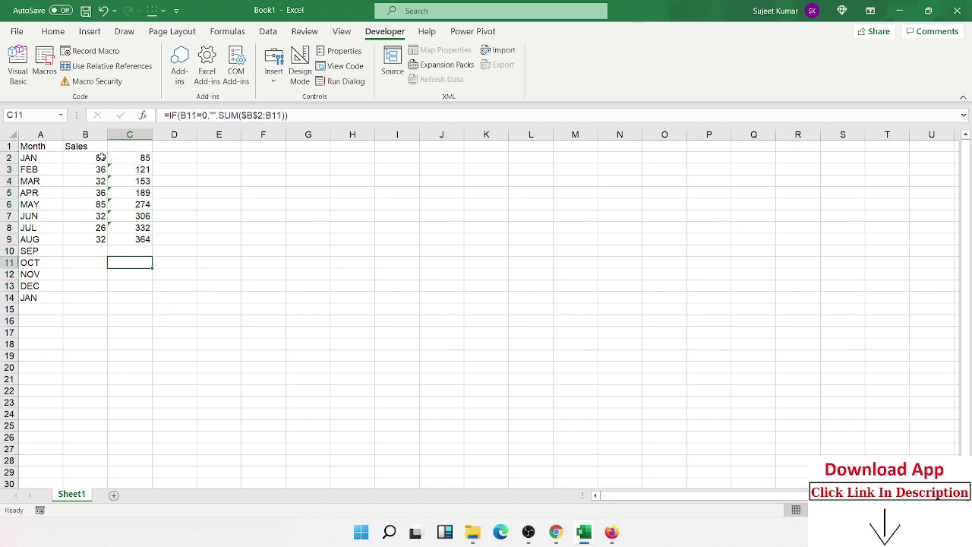
pyautogui.moveTo(38, 157); pyautogui.dragTo(38, 298)
# Copy the Month column A1:A14 to G1 and repeat the month names far down column G
pyautogui.hotkey('ctrl', 'c')
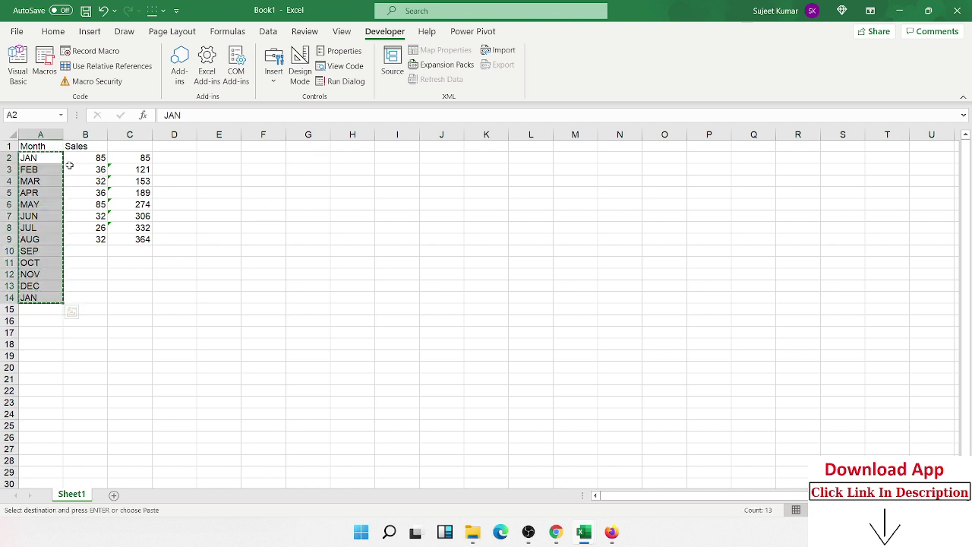
pyautogui.moveTo(35, 146); pyautogui.dragTo(51, 298)
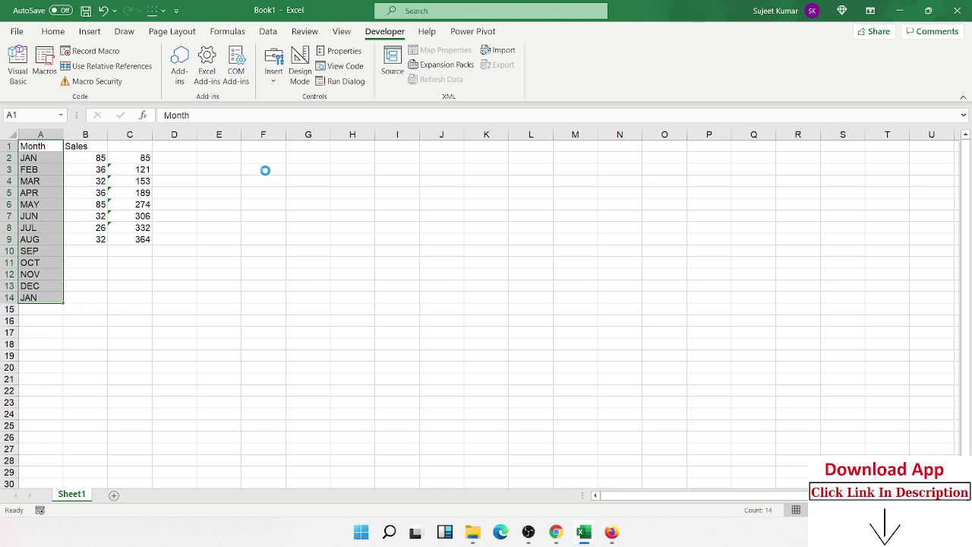
pyautogui.hotkey('ctrl', 'c')
pyautogui.click(294, 148)
pyautogui.hotkey('ctrl', 'v')
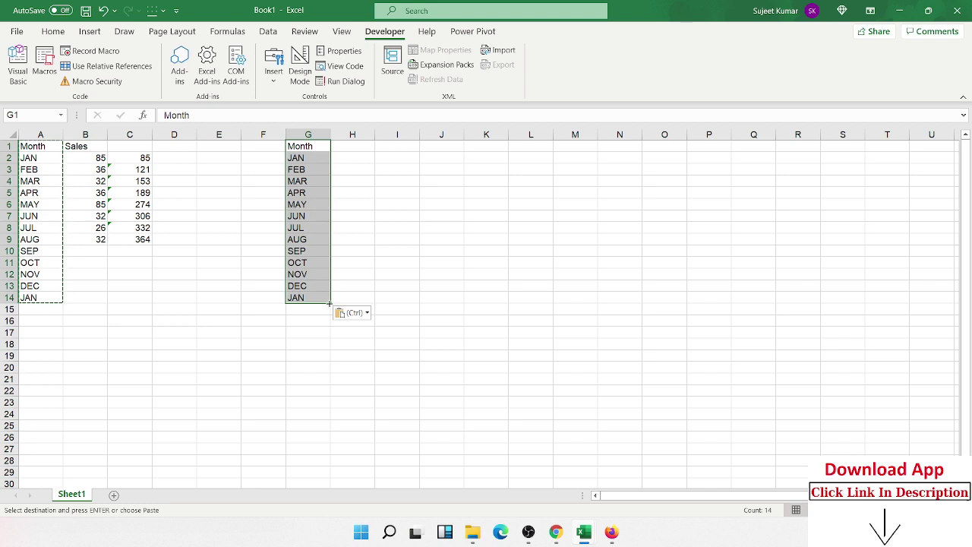
pyautogui.moveTo(328, 305); pyautogui.dragTo(363, 483)
pyautogui.press('Right')
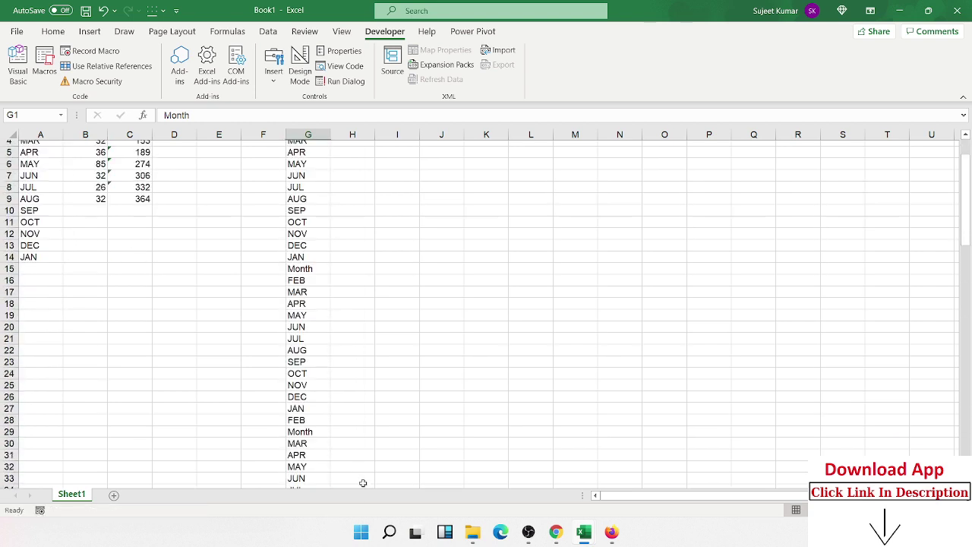
# Head H1 'Sales' and enter a RANDBETWEEN(10,90) random-number formula in H2
pyautogui.write('Sales')
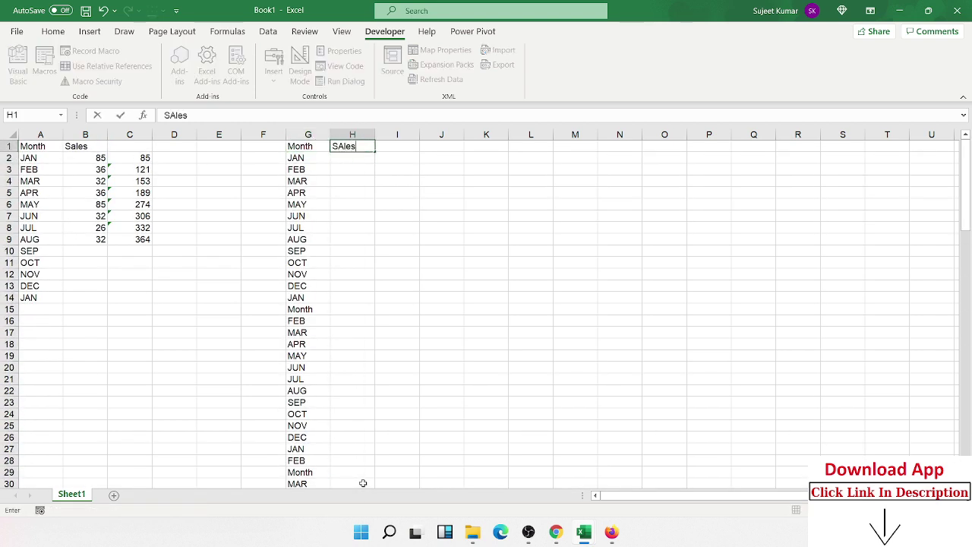
pyautogui.press('Return')
pyautogui.write('=ra')
pyautogui.press('Down')
pyautogui.press('Down')
pyautogui.press('Down')
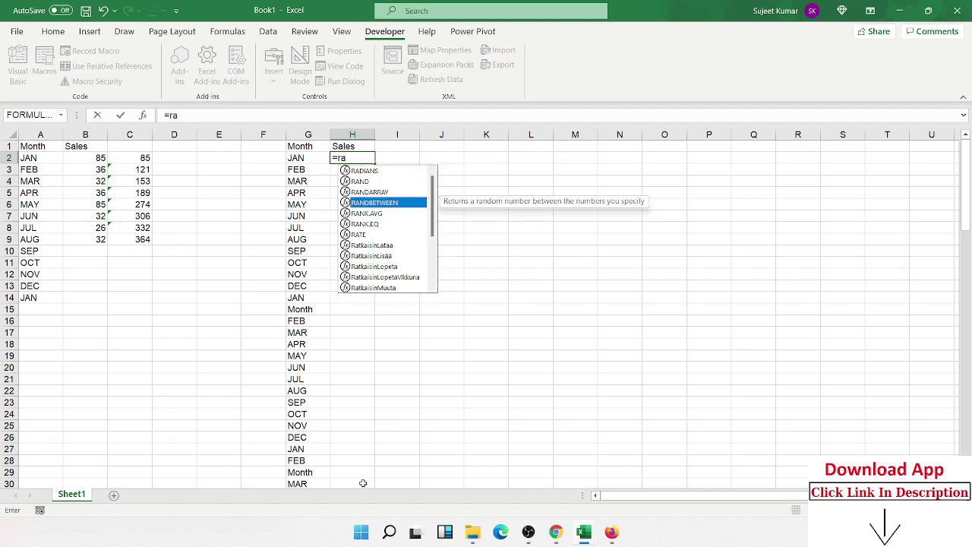
pyautogui.press('Tab')
pyautogui.write(',50')
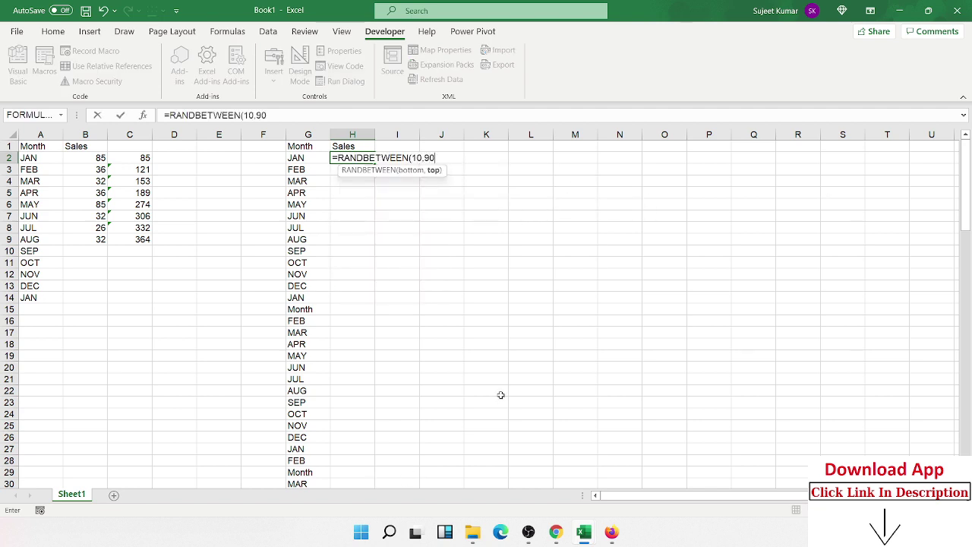
pyautogui.press('Return')
# Fill the random sales down column H and paste them back as fixed values
pyautogui.click(363, 158)
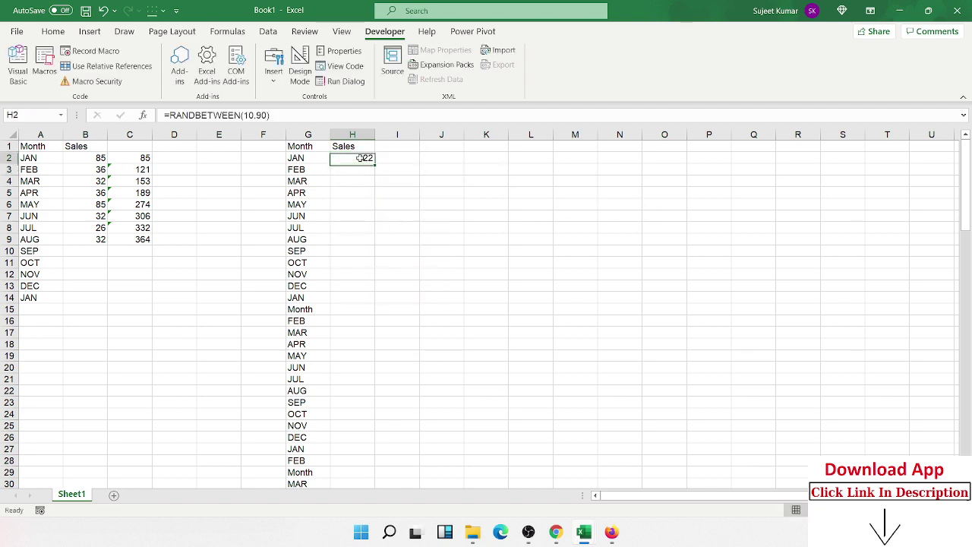
pyautogui.doubleClick(375, 164)
pyautogui.hotkey('ctrl', 'c')
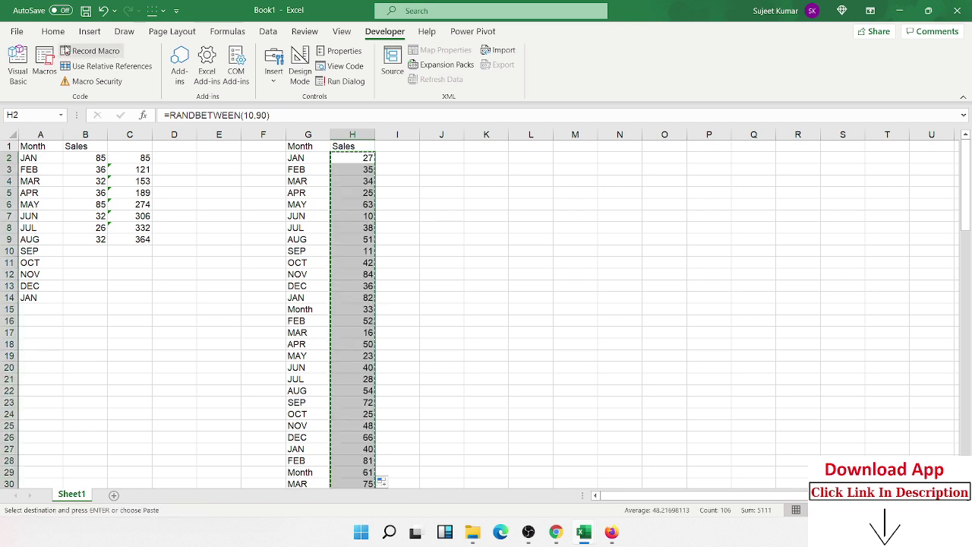
pyautogui.click(53, 31)
pyautogui.click(18, 80)
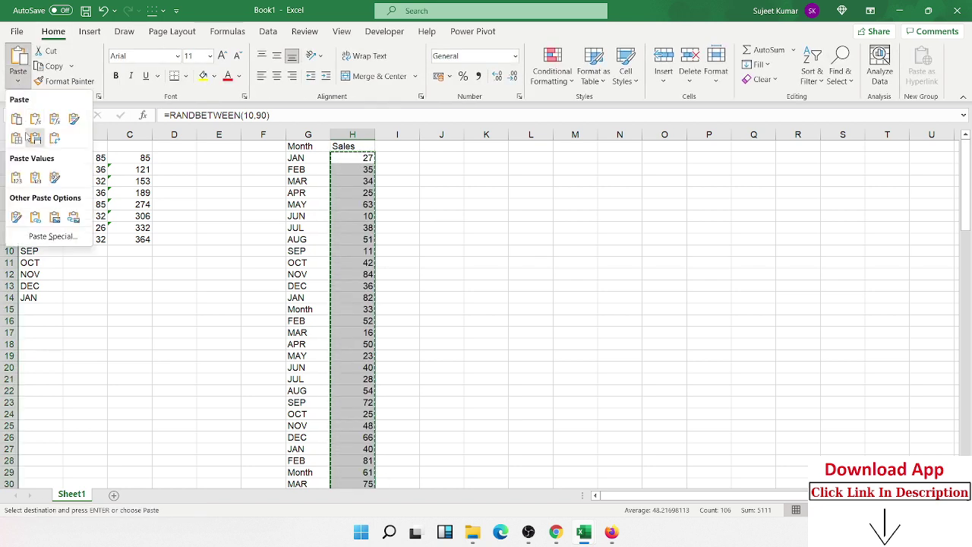
pyautogui.click(15, 177)
pyautogui.click(349, 158)
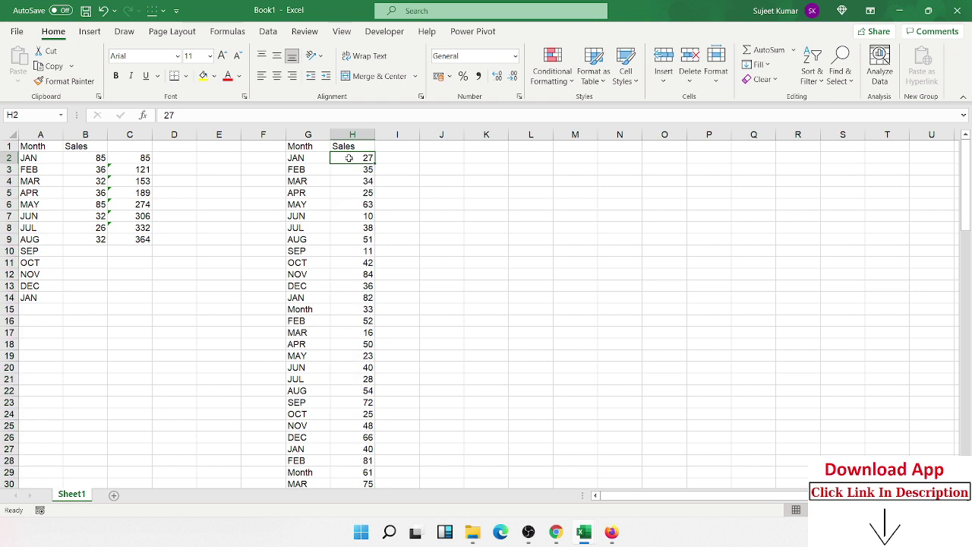
pyautogui.click(397, 298)
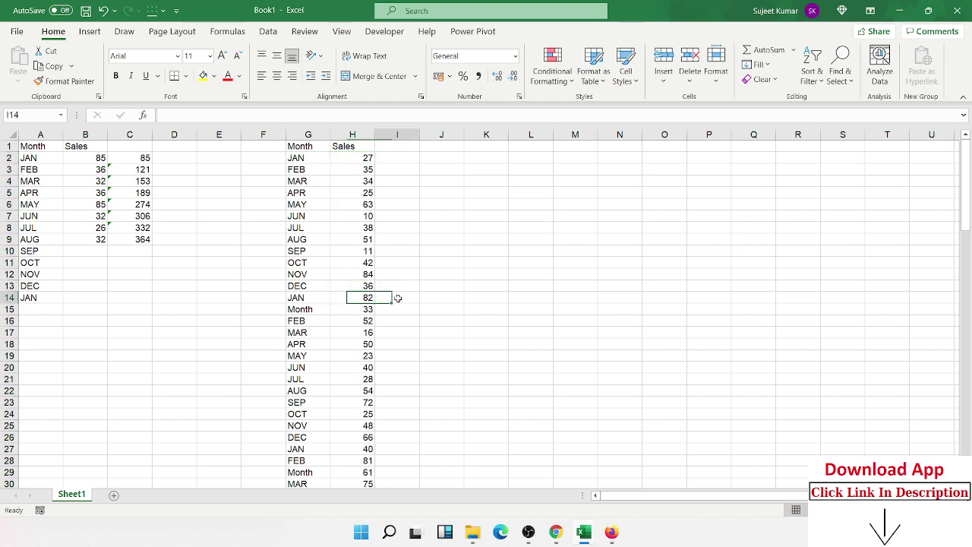
pyautogui.write('=27')
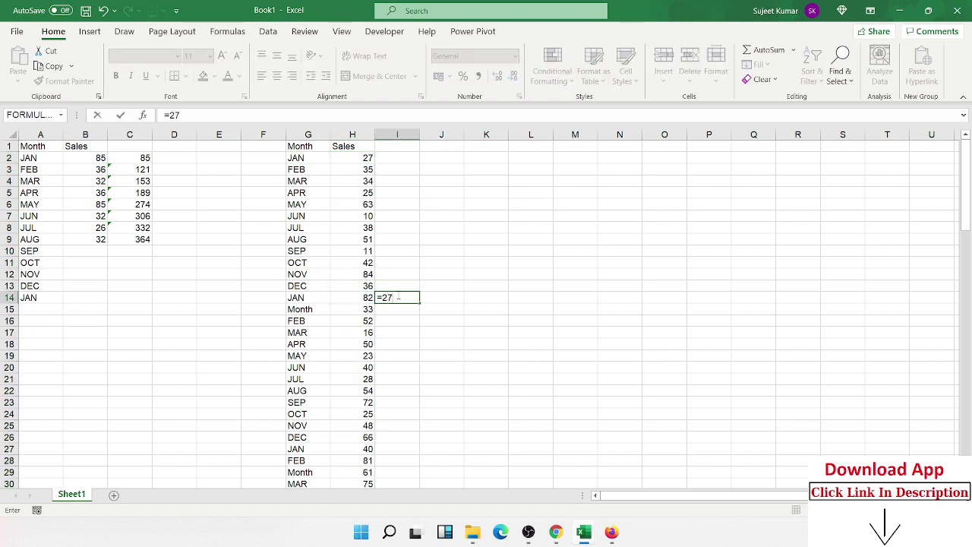
pyautogui.write('+82')
pyautogui.press('Return')
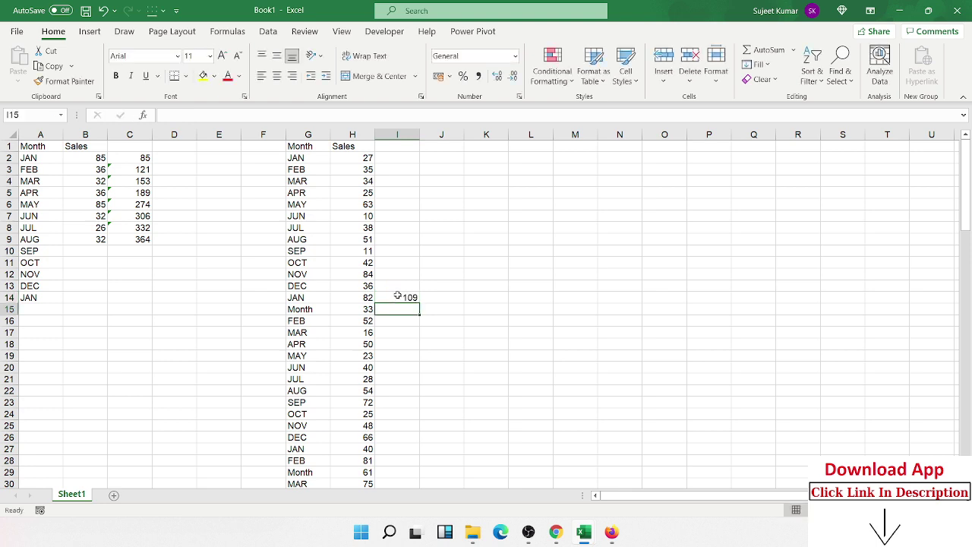
pyautogui.click(396, 297)
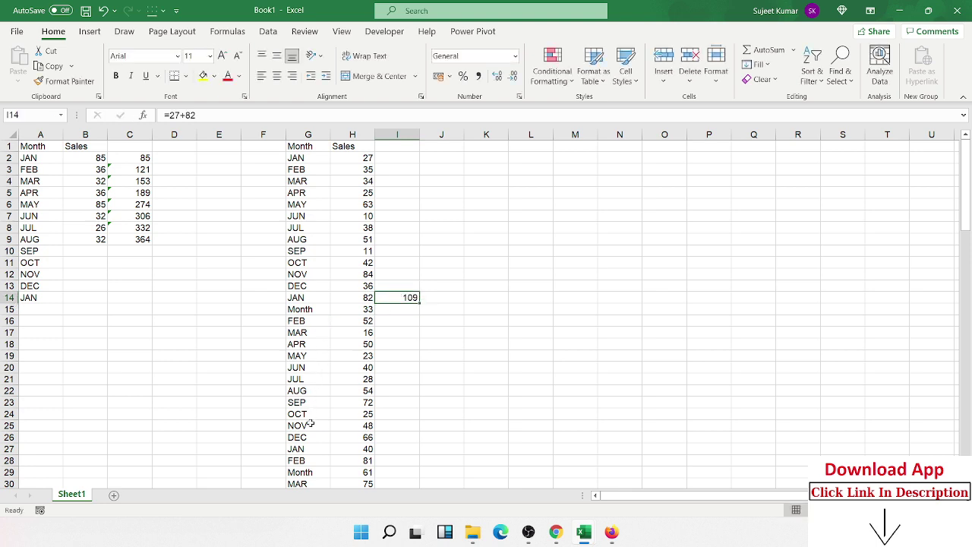
pyautogui.click(392, 449)
pyautogui.doubleClick(394, 448)
pyautogui.write('=109+')
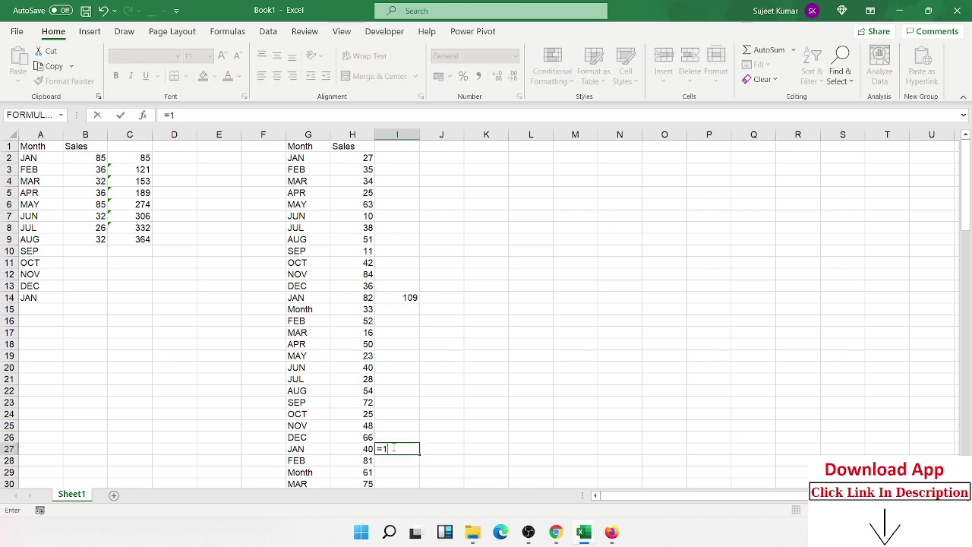
pyautogui.write('40')
pyautogui.hotkey('ctrl', 'Return')
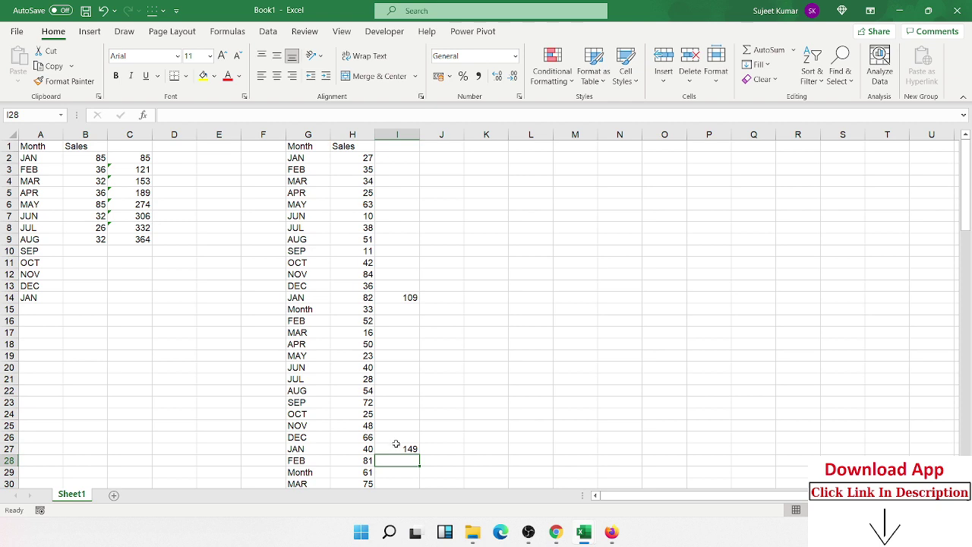
pyautogui.moveTo(399, 445); pyautogui.dragTo(383, 286)
pyautogui.press('Delete')
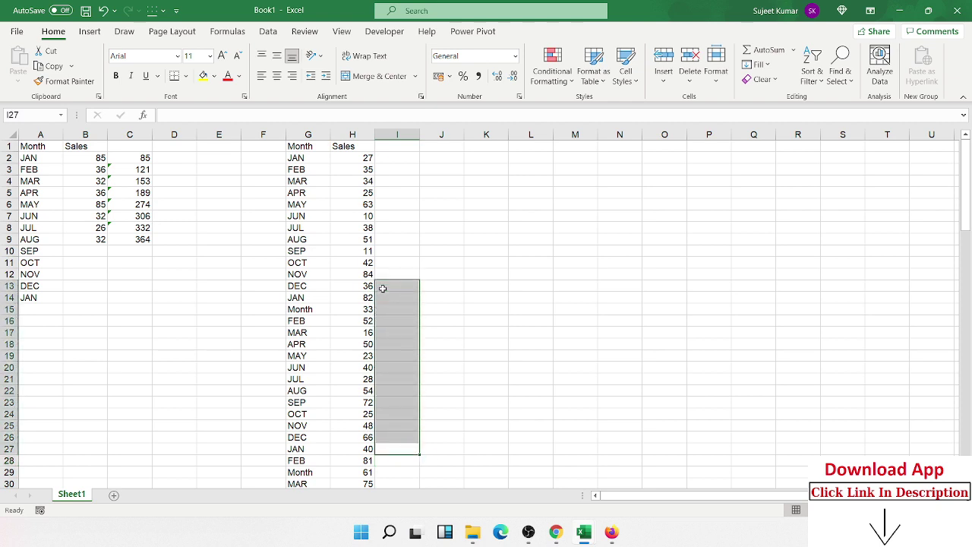
pyautogui.hotkey('ctrl', 'Up')
pyautogui.press('Down')
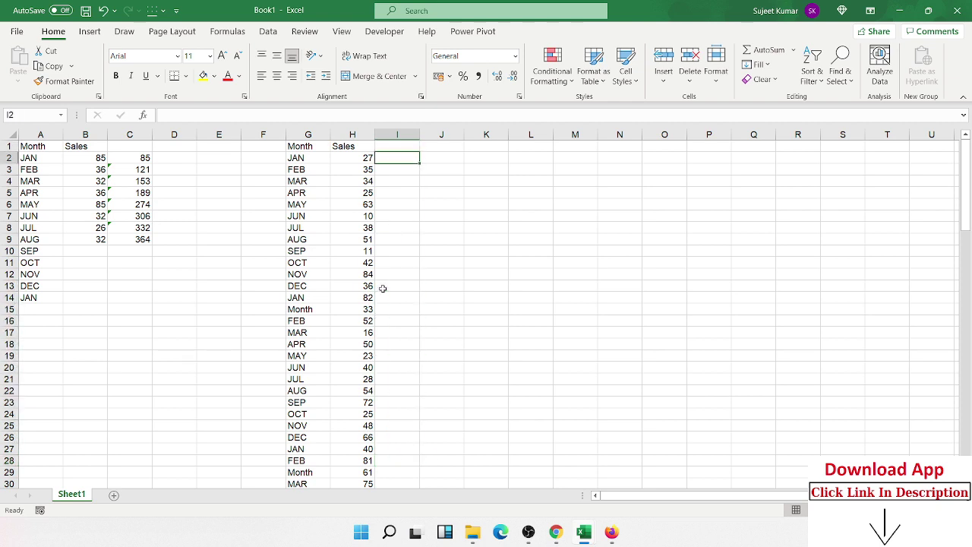
# Build =SUMIF(G2:G2,G2,H2:H2) in I2 for the month-wise cumulative total
pyautogui.scroll(5, 382, 288)
pyautogui.scroll(1, 532, 251)
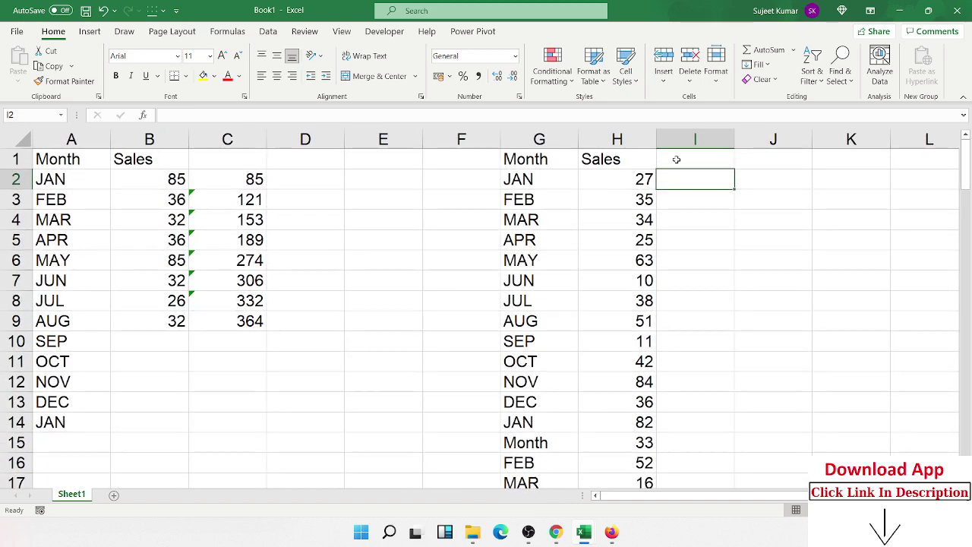
pyautogui.write('=sum')
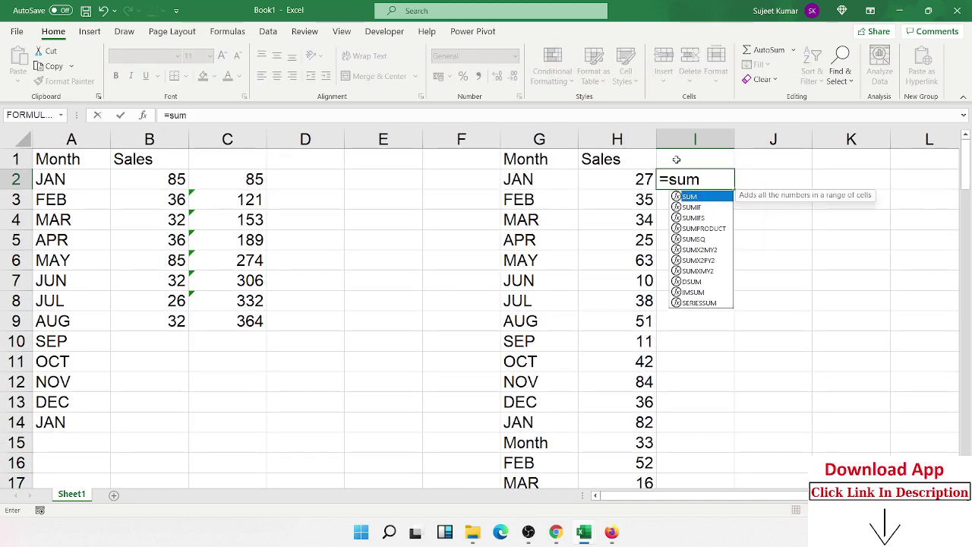
pyautogui.press('Down')
pyautogui.press('Down')
pyautogui.press('Up')
pyautogui.press('Tab')
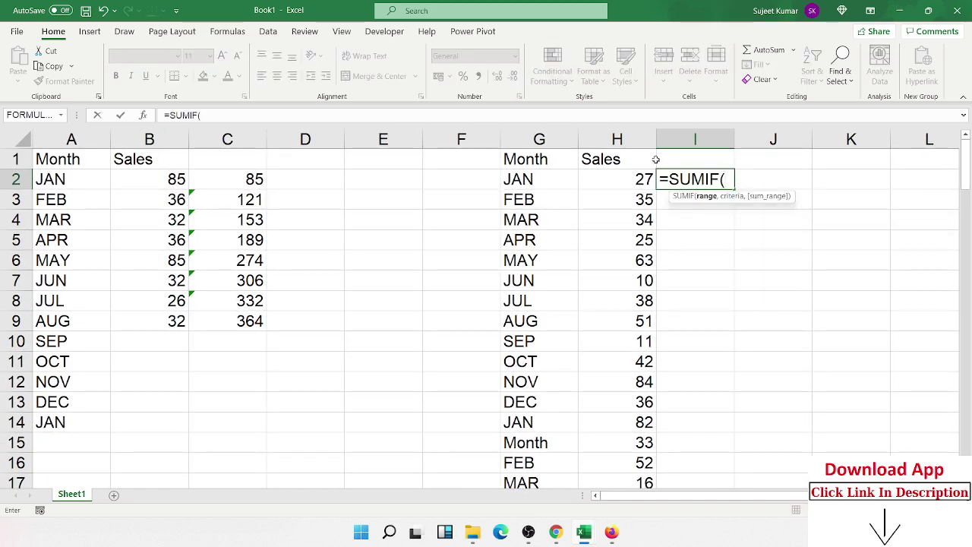
pyautogui.click(548, 179)
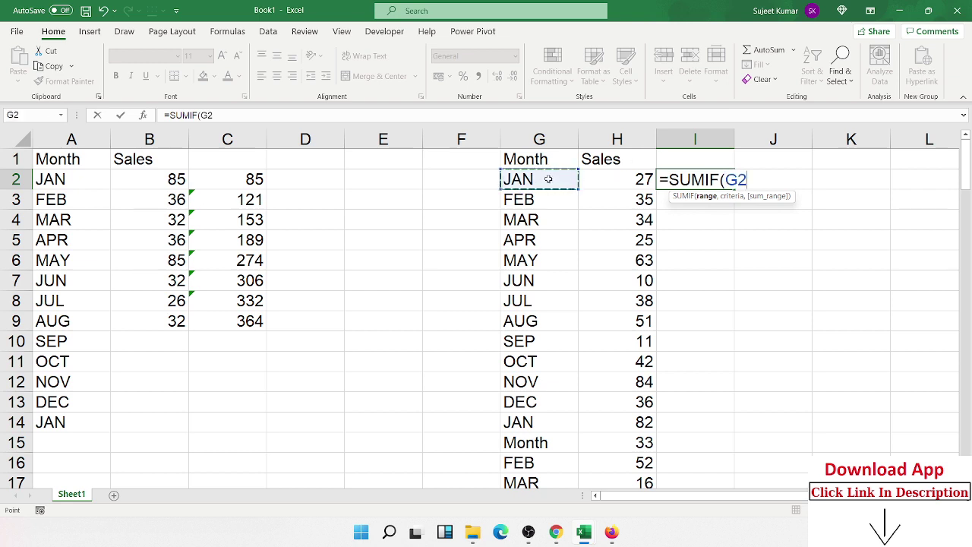
pyautogui.press('F8')
pyautogui.write(':G2,')
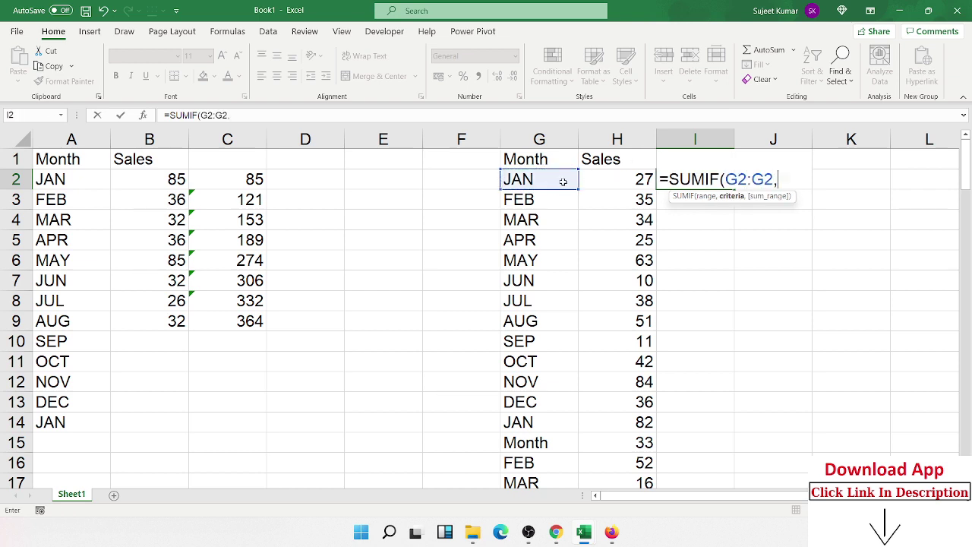
pyautogui.click(626, 181)
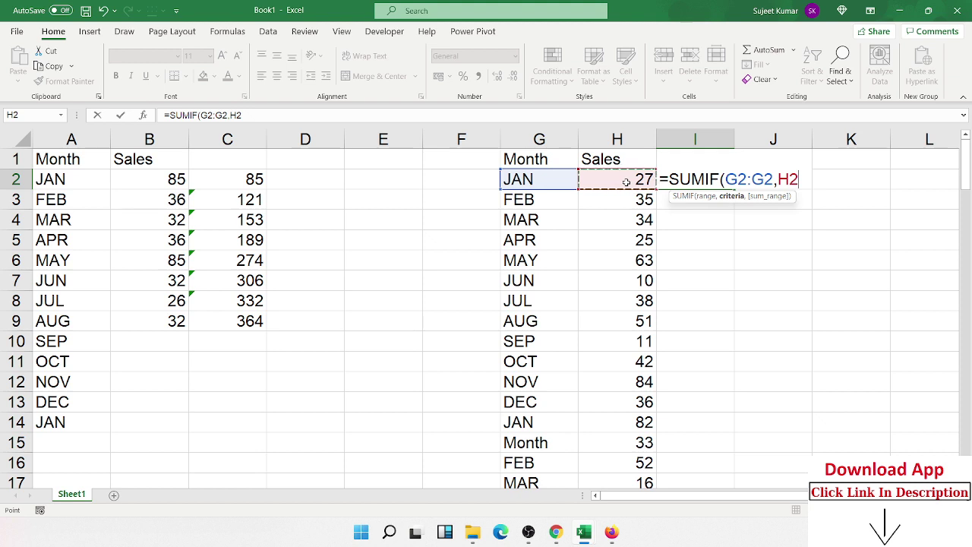
pyautogui.click(559, 179)
pyautogui.write(',')
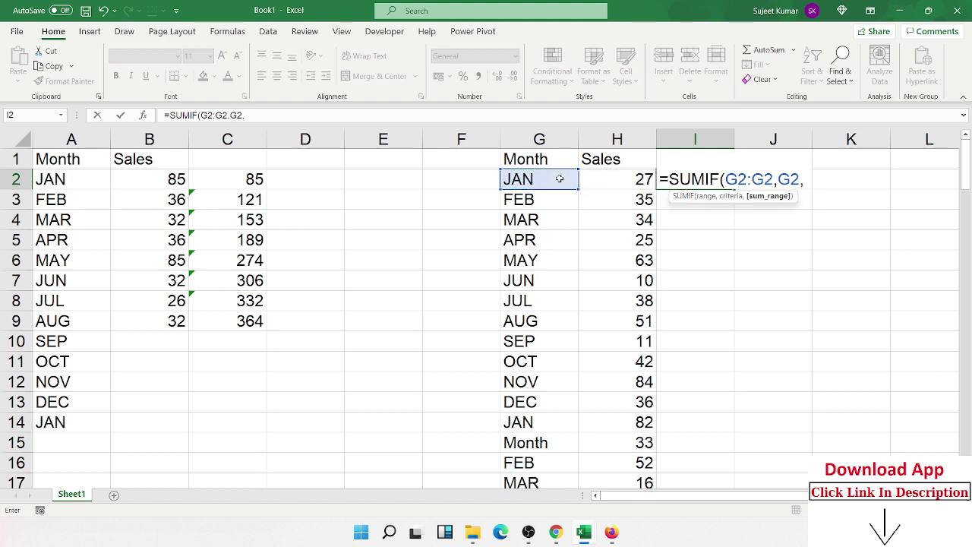
pyautogui.click(621, 176)
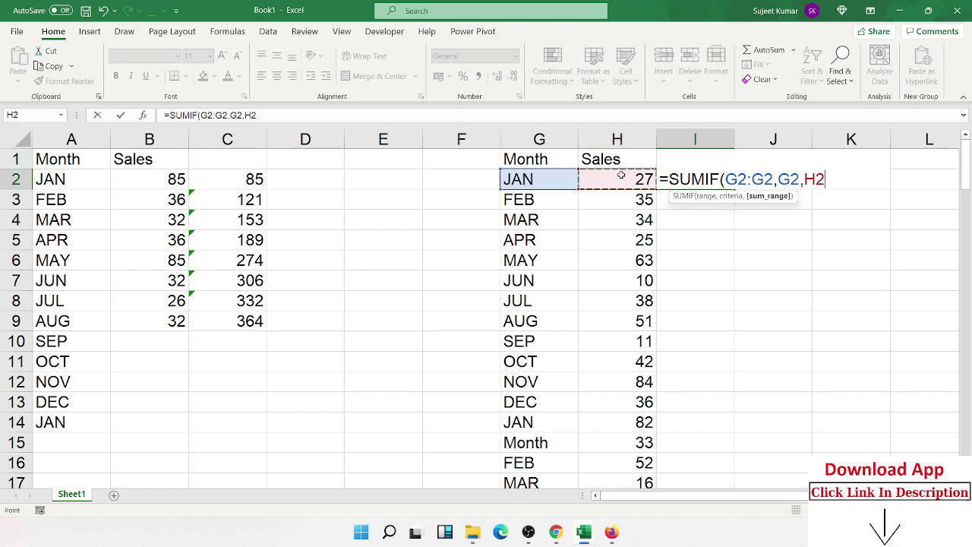
pyautogui.press('F8')
pyautogui.write(')')
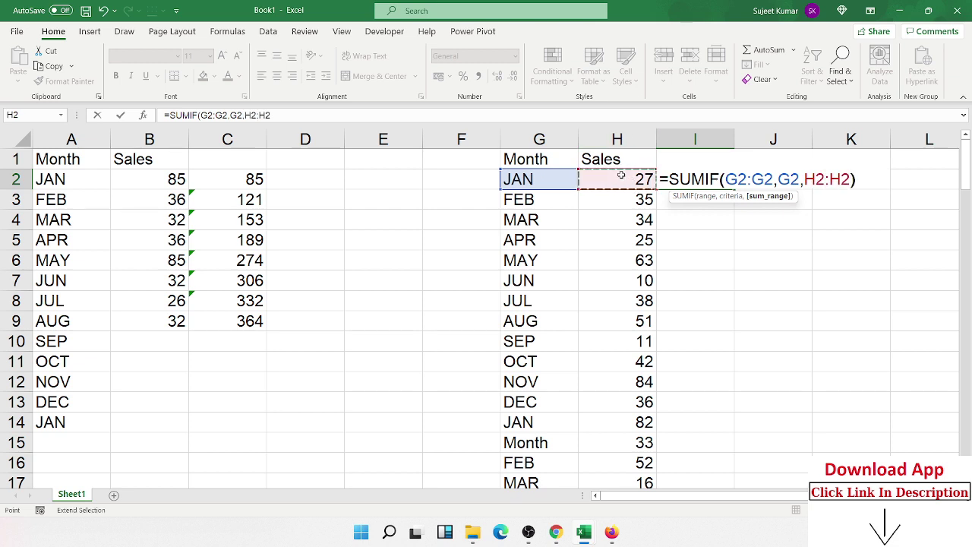
# Anchor the range starts as $G$2 and $H$2 and commit, giving 27 for JAN
pyautogui.click(738, 176)
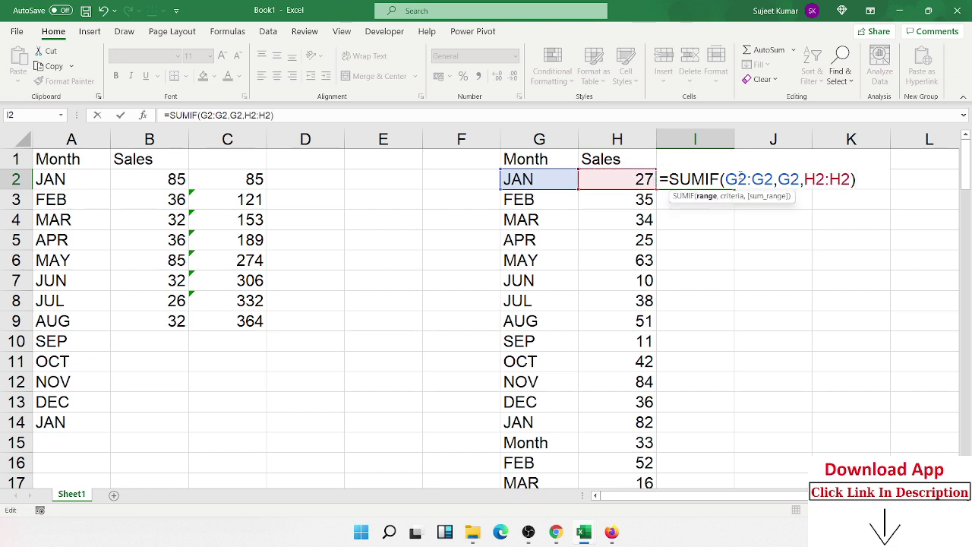
pyautogui.press('F4')
pyautogui.click(839, 180)
pyautogui.press('F4')
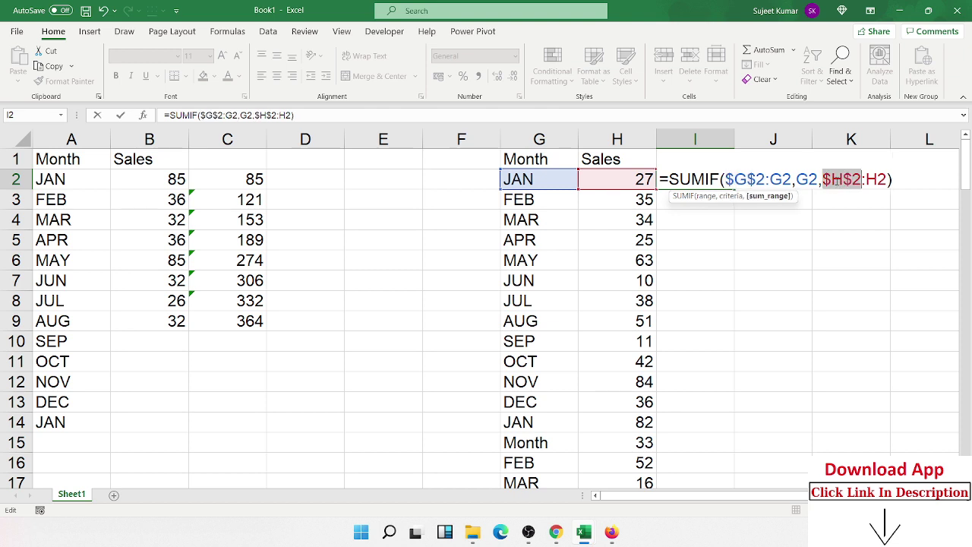
pyautogui.press('Return')
pyautogui.click(723, 182)
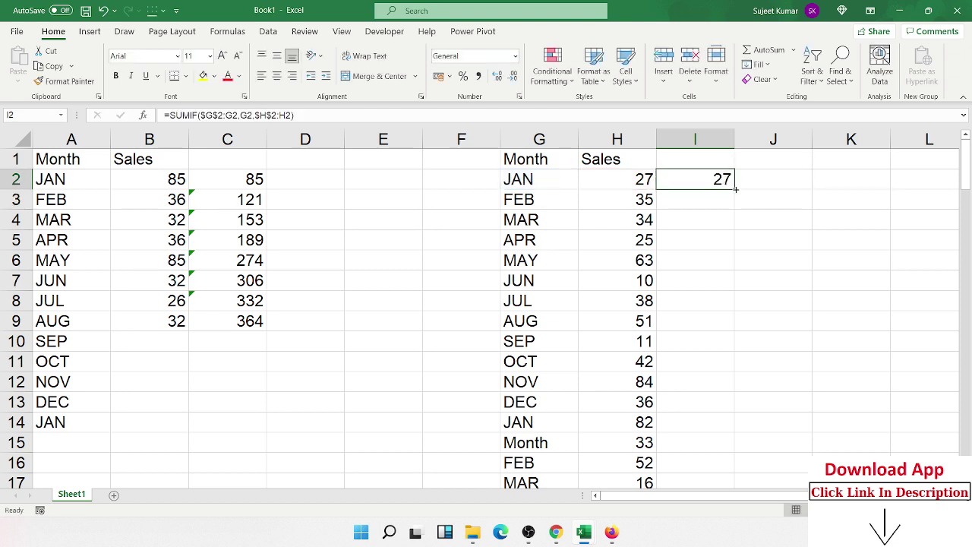
# Fill the SUMIF formula down column I, check I16, and minimize Excel to the desktop
pyautogui.doubleClick(735, 189)
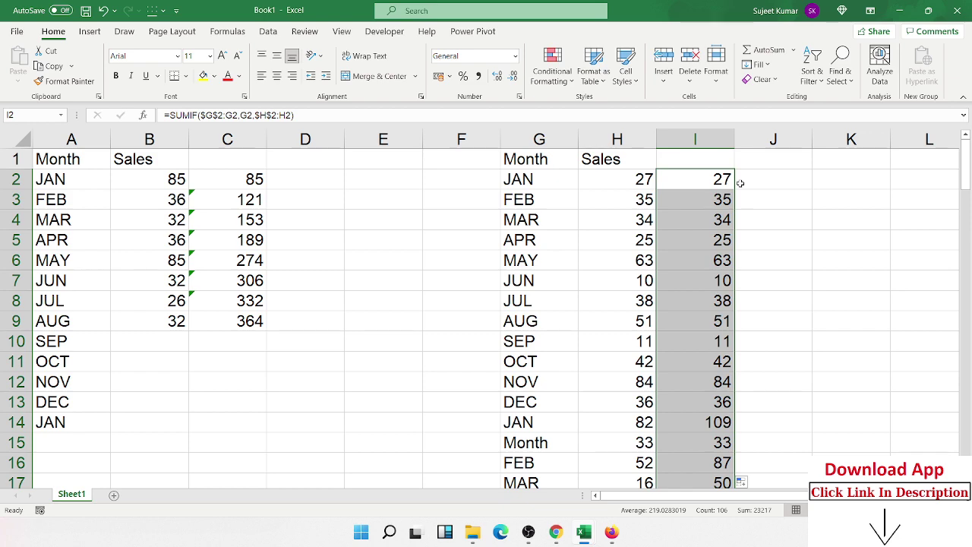
pyautogui.scroll(-1, 750, 349)
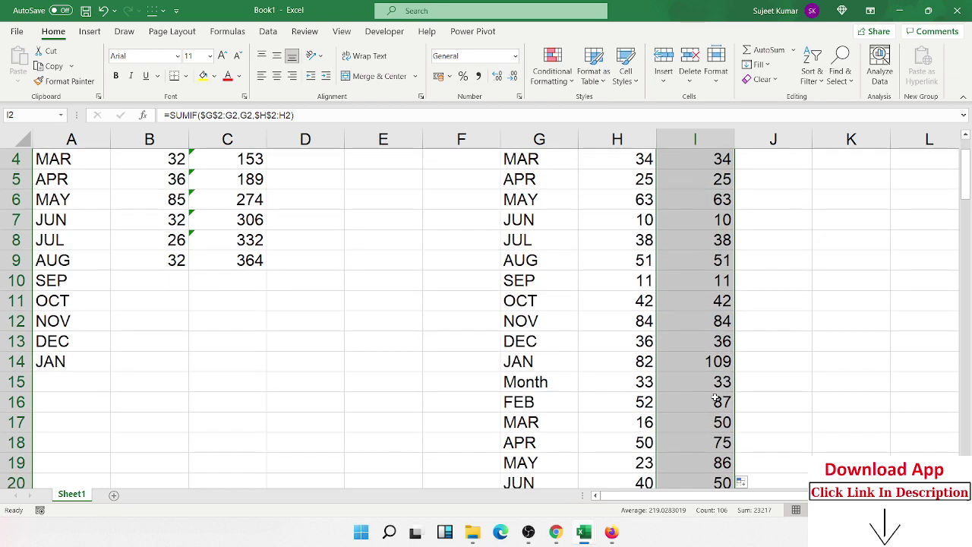
pyautogui.click(715, 401)
pyautogui.scroll(1, 715, 398)
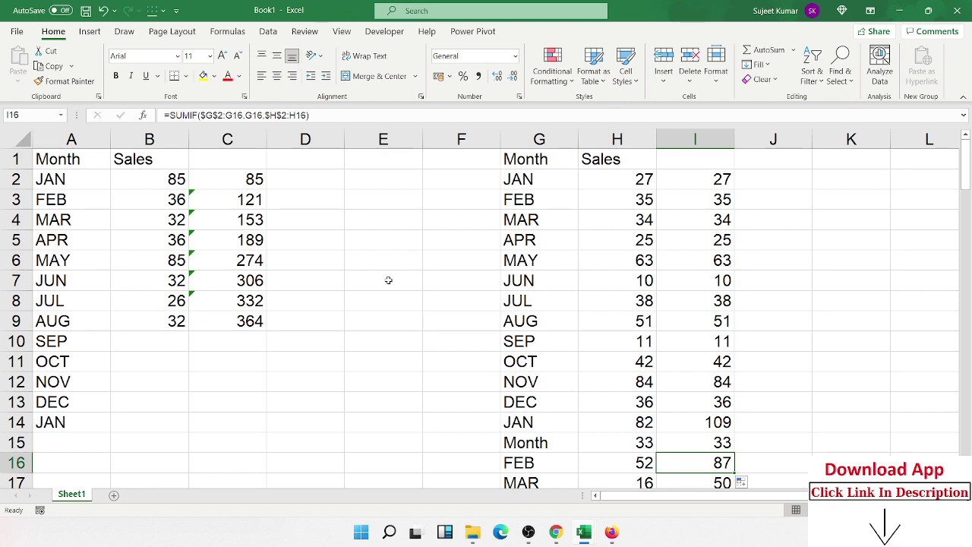
pyautogui.press('super+d')
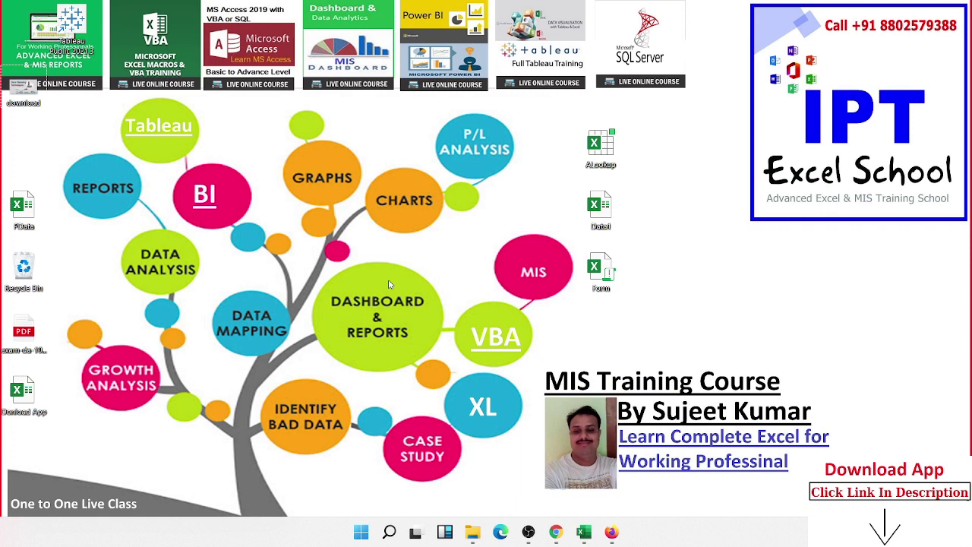